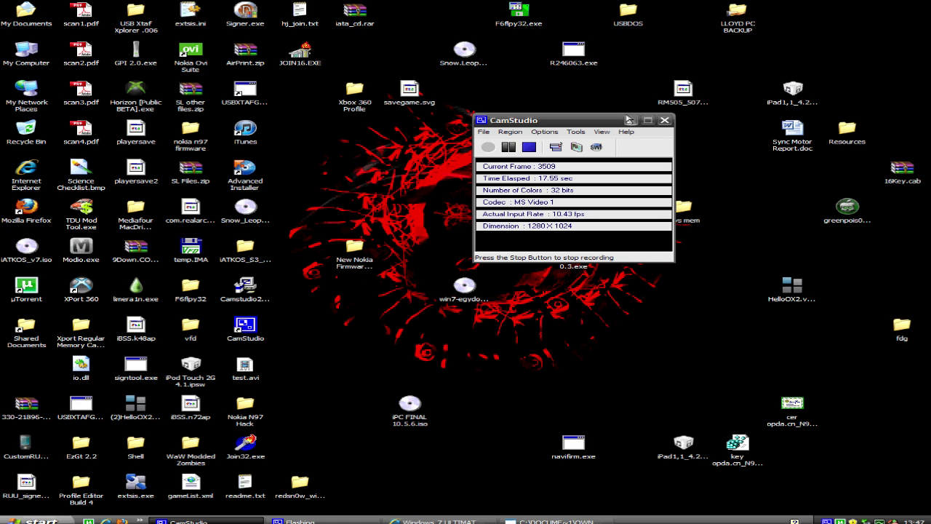
# Minimize the CamStudio recorder window to clear the desktop icons
pyautogui.click(629, 120)
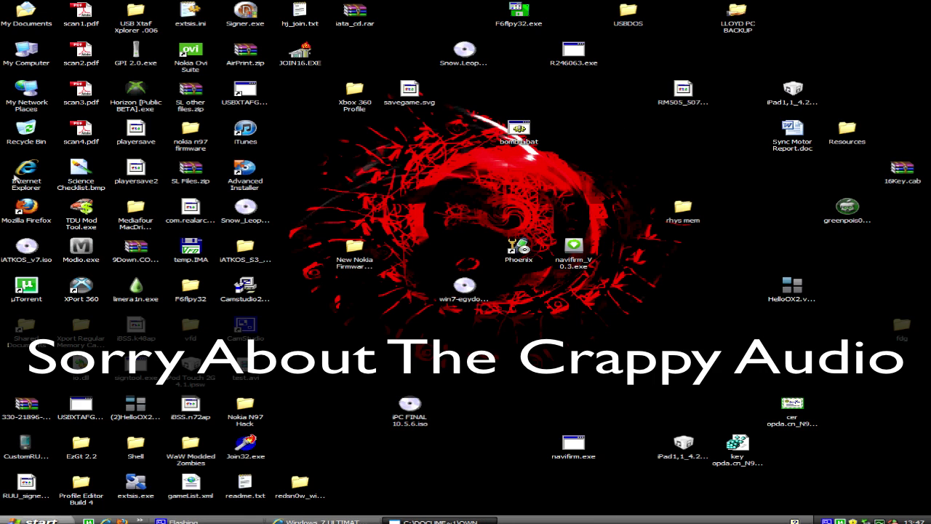
# Search Google for uTorrent in Internet Explorer
pyautogui.click(14, 175)
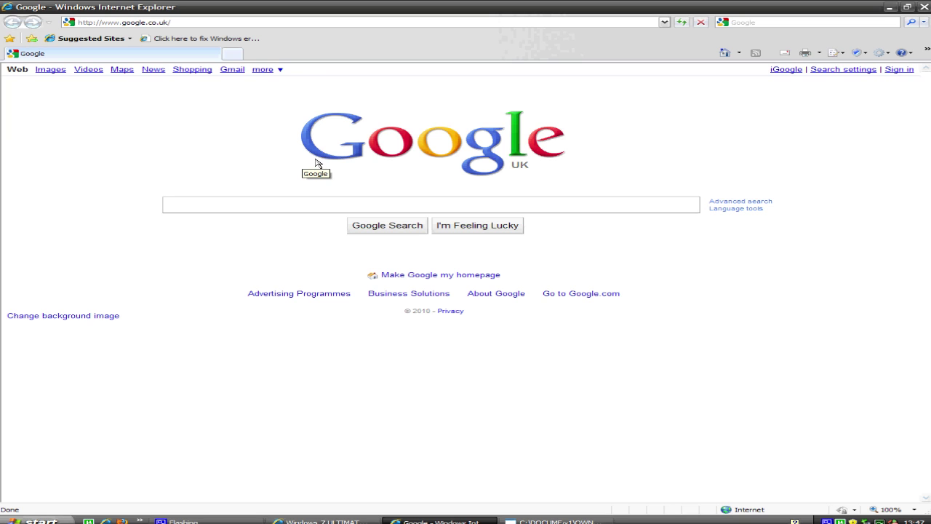
pyautogui.write('uTor')
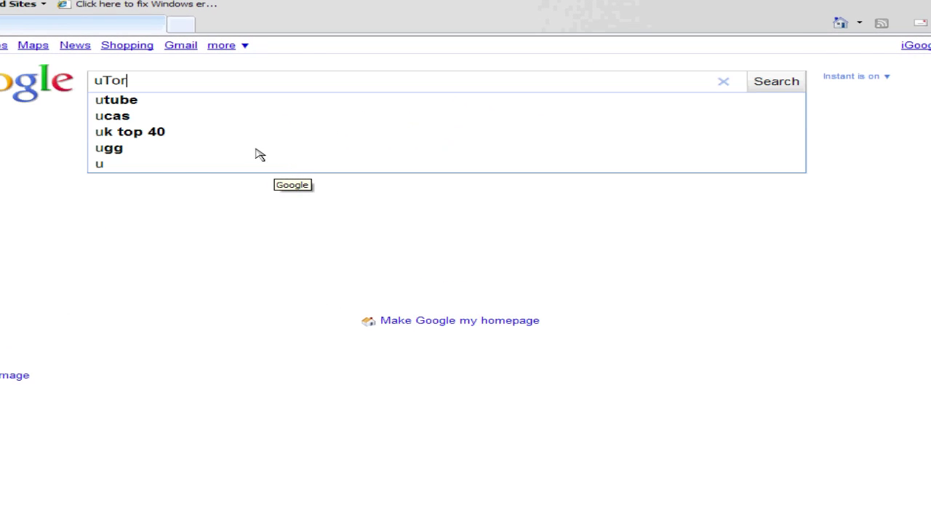
pyautogui.write('rent')
pyautogui.press('Return')
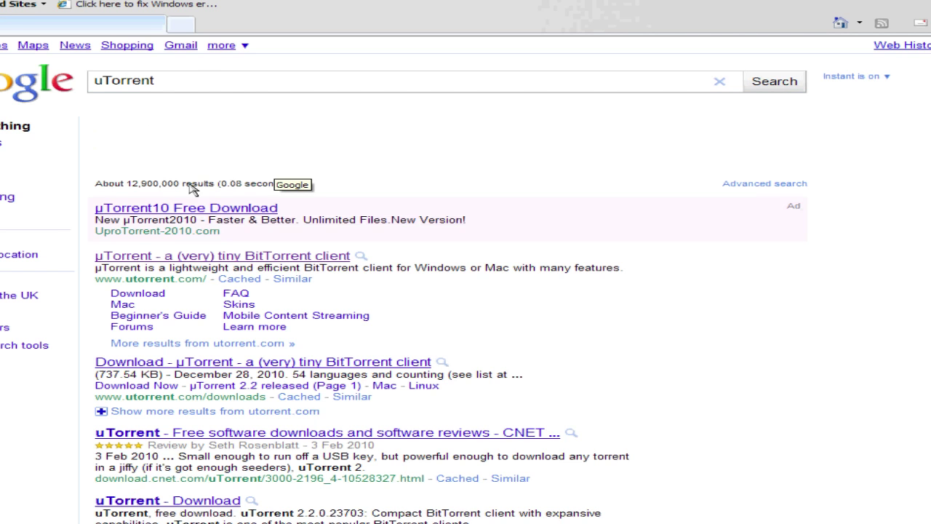
# Download and run the µTorrent for Windows installer from utorrent.com
pyautogui.click(186, 176)
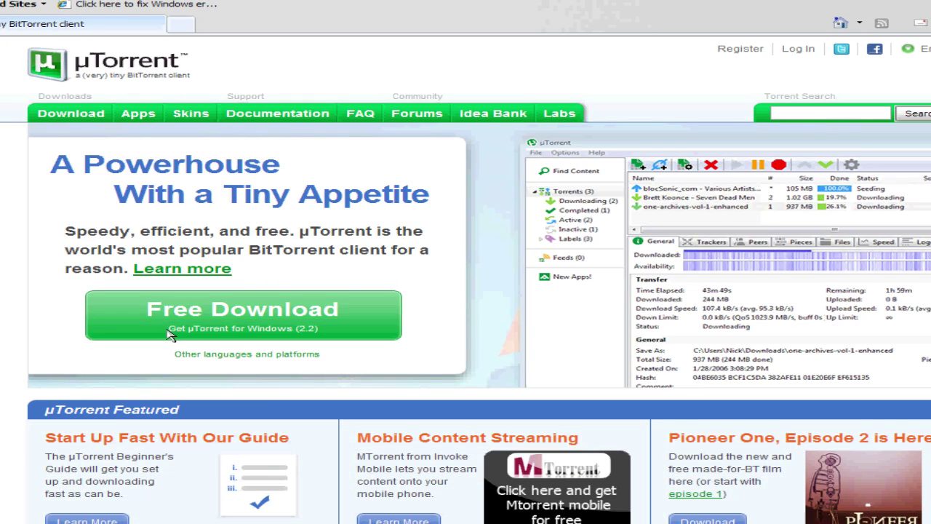
pyautogui.click(275, 327)
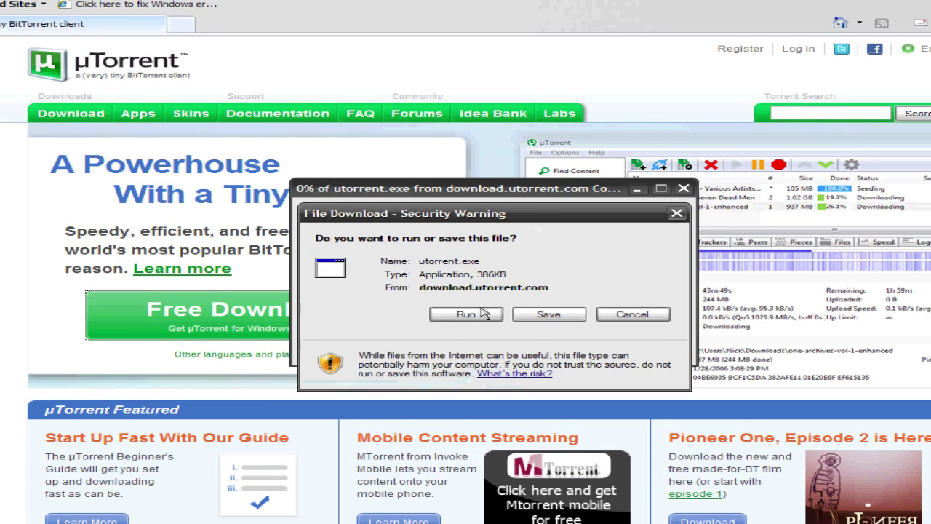
pyautogui.click(482, 314)
# Confirm the µTorrent installer and dismiss the language-file and update download errors
pyautogui.click(607, 259)
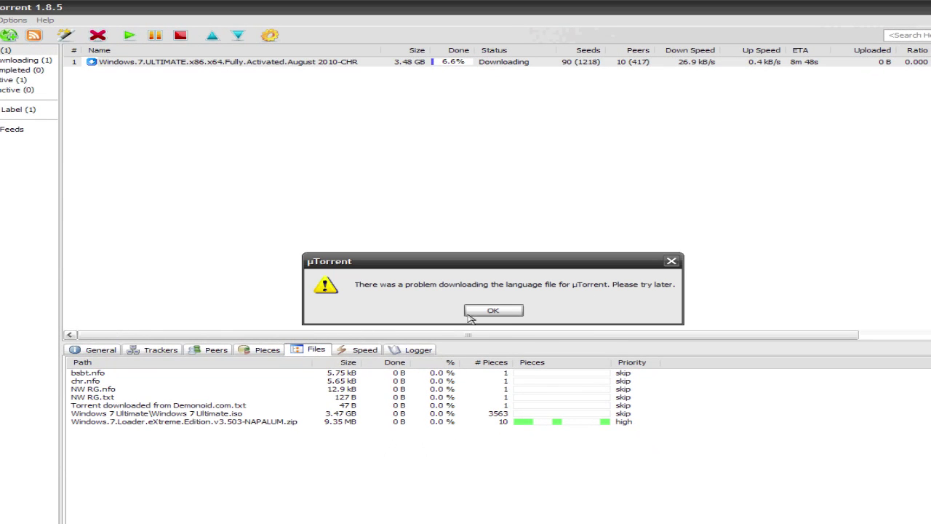
pyautogui.click(485, 311)
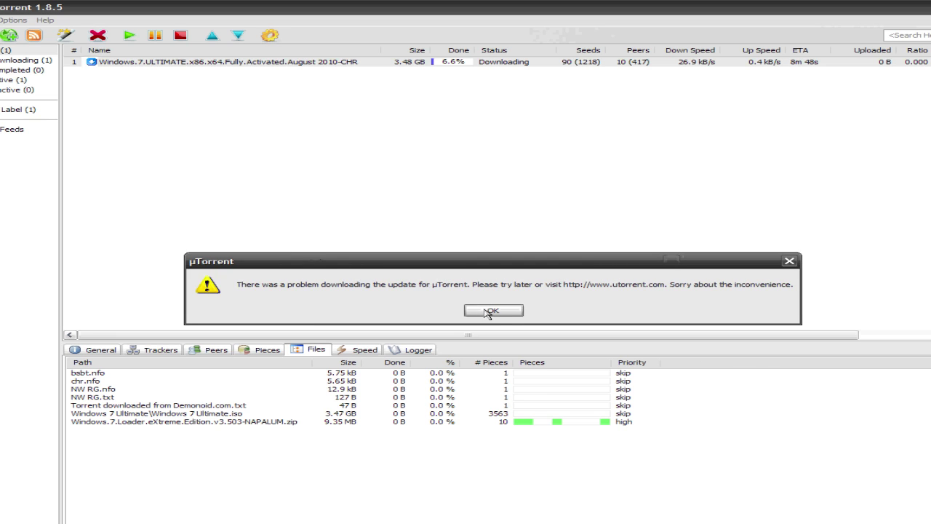
pyautogui.click(490, 311)
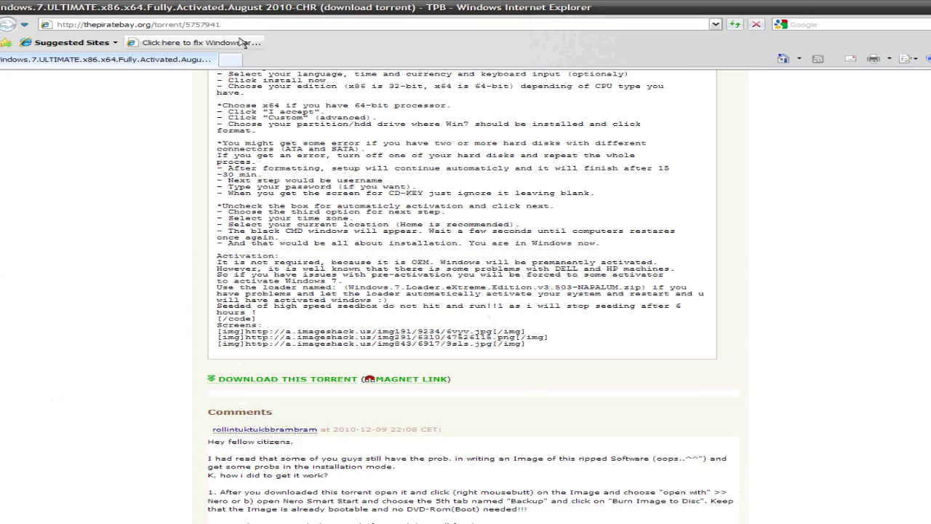
# Download the Windows.7.ULTIMATE.x86.x64 August 2010-CHR .torrent file from its Pirate Bay page
pyautogui.scroll(10, 325, 178)
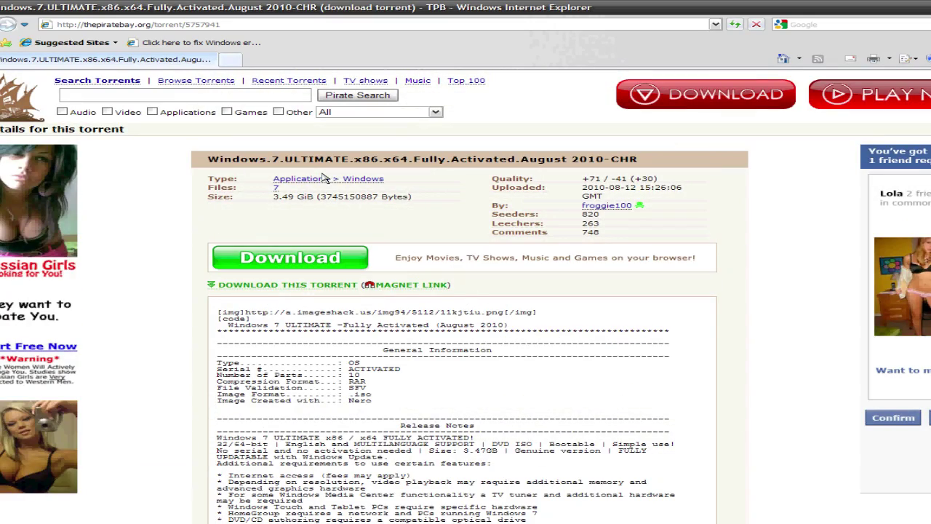
pyautogui.scroll(-2, 325, 178)
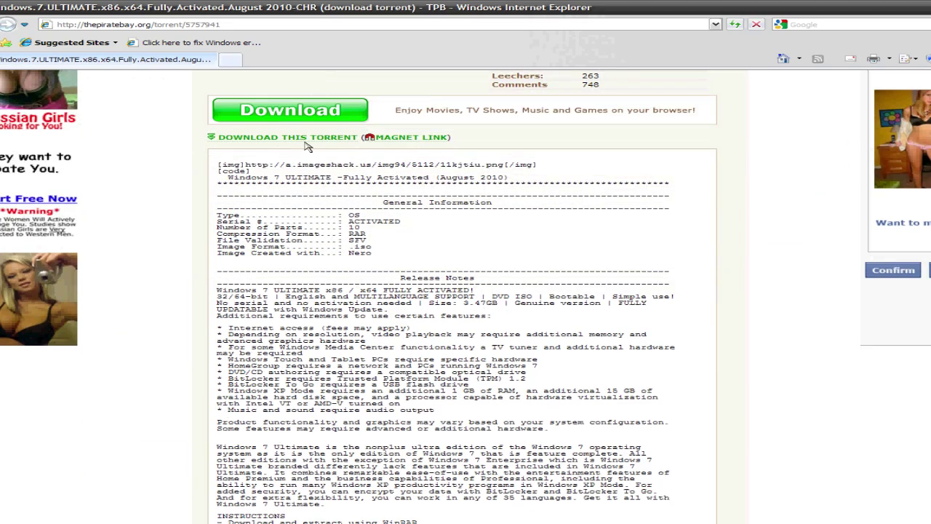
pyautogui.click(304, 139)
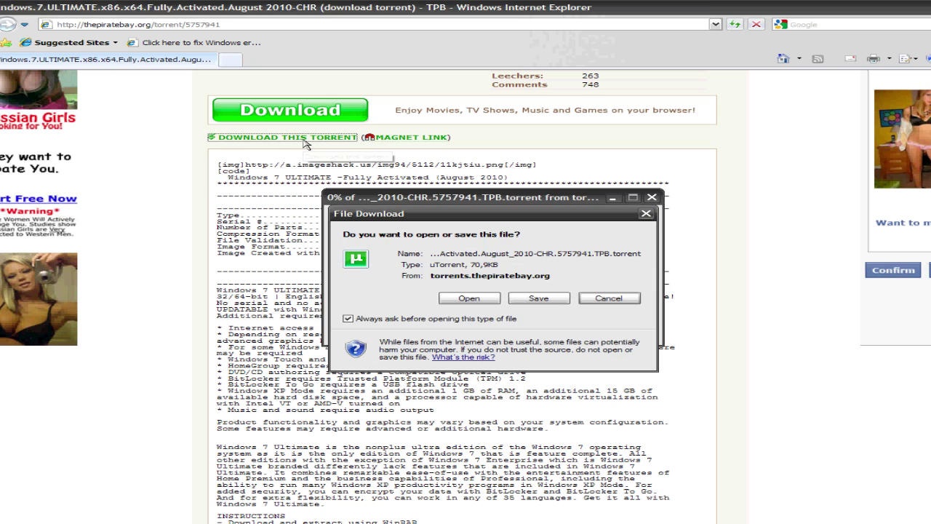
# Open the torrent in µTorrent, merge its trackers, and inspect the Windows 7 Loader zip and ISO files
pyautogui.click(480, 299)
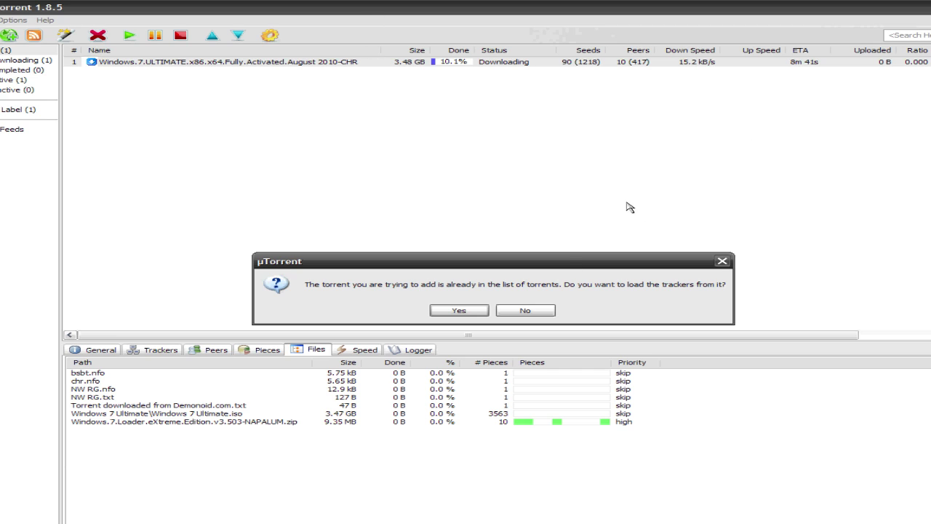
pyautogui.click(478, 307)
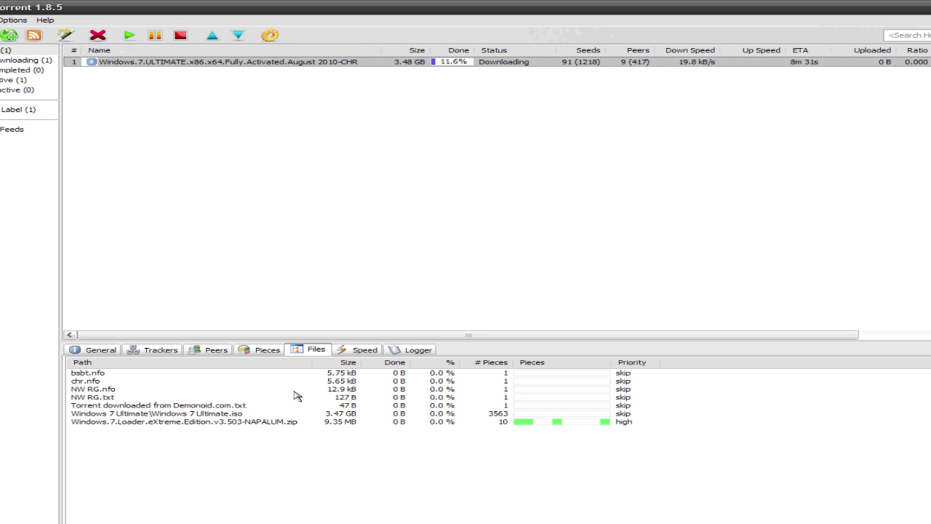
pyautogui.click(235, 423)
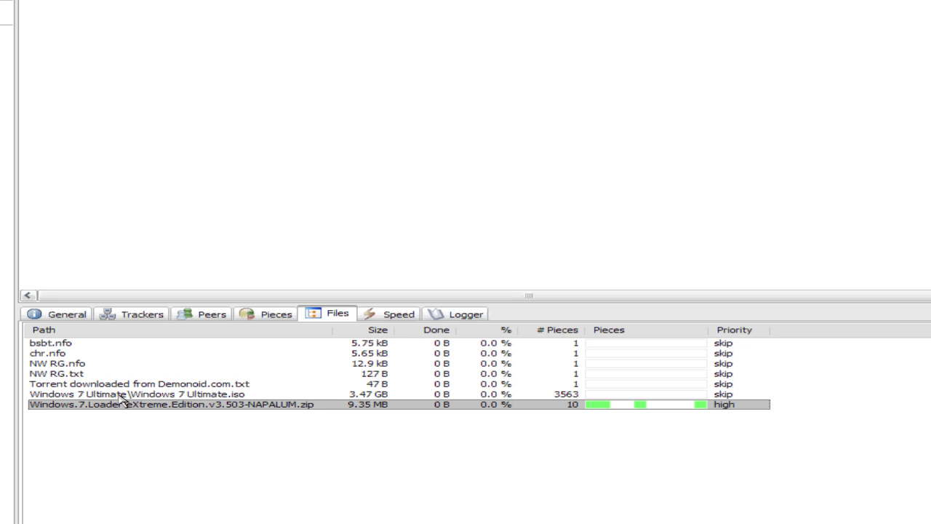
pyautogui.click(120, 395)
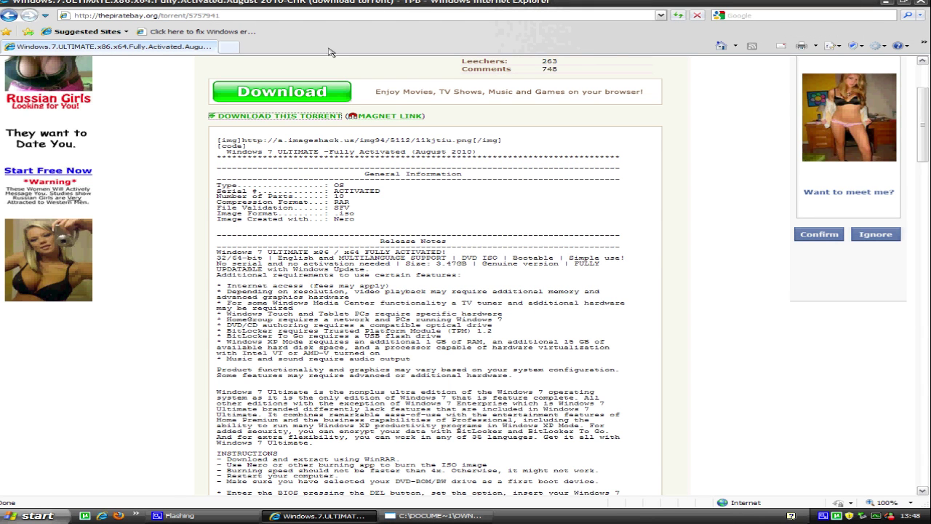
# Search Google for imgburn from the browser home page
pyautogui.click(720, 46)
pyautogui.write('imgburn')
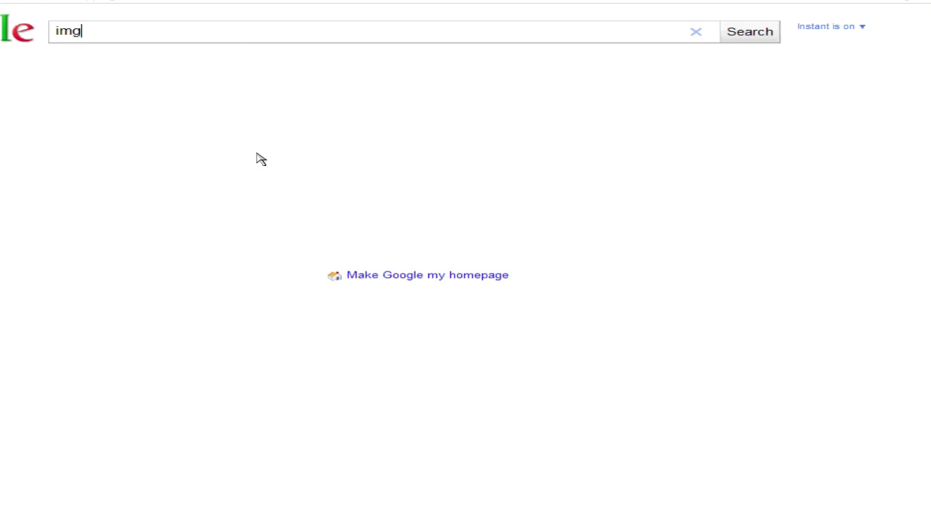
pyautogui.press('Return')
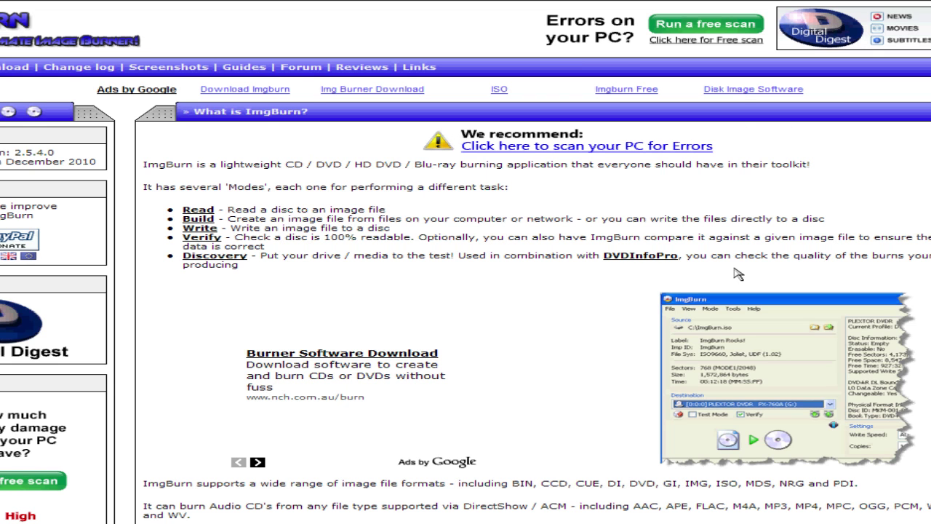
pyautogui.scroll(-10, 738, 274)
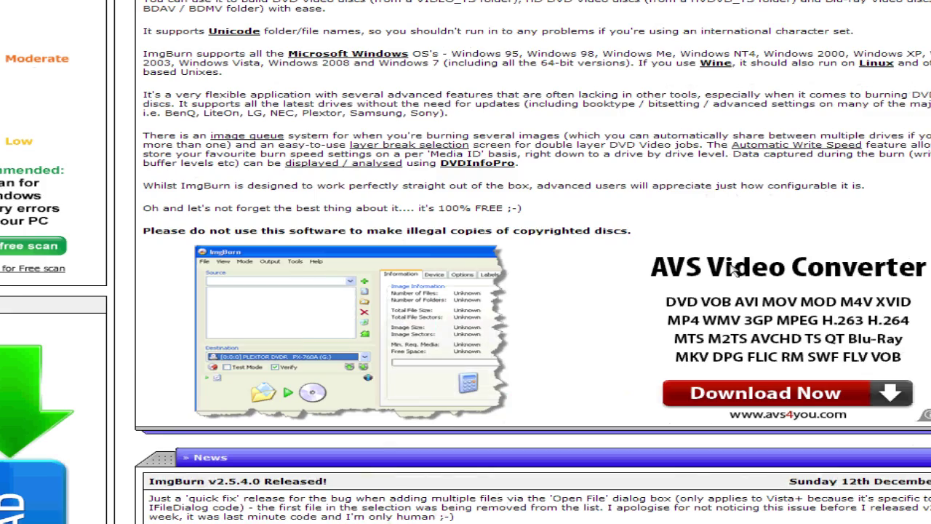
pyautogui.scroll(10, 717, 259)
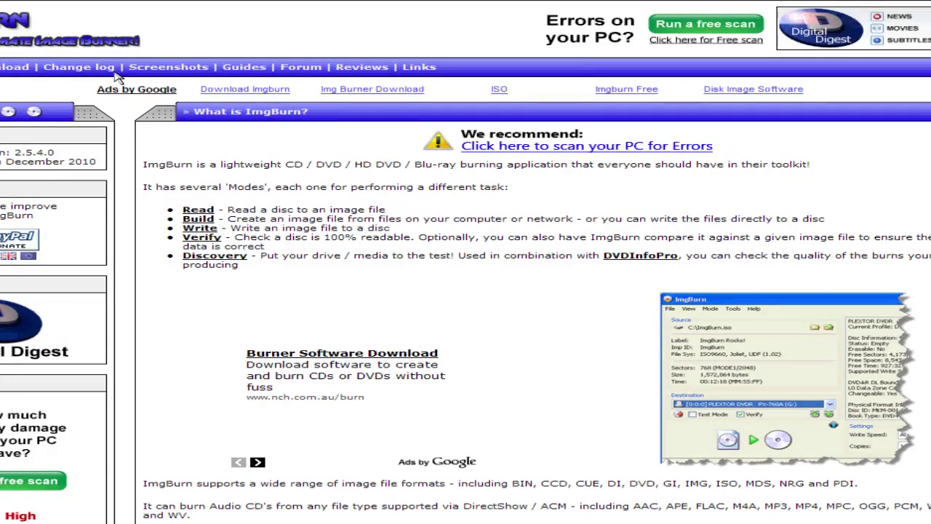
# Go to the ImgBurn v2.5.4.0 download page, cancelling the accidental Albanian translation download
pyautogui.click(22, 70)
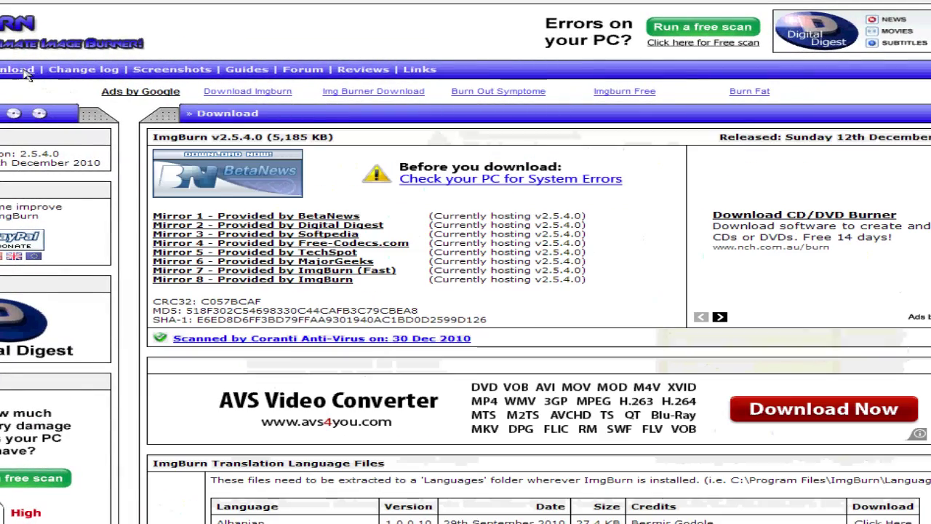
pyautogui.scroll(-2, 460, 431)
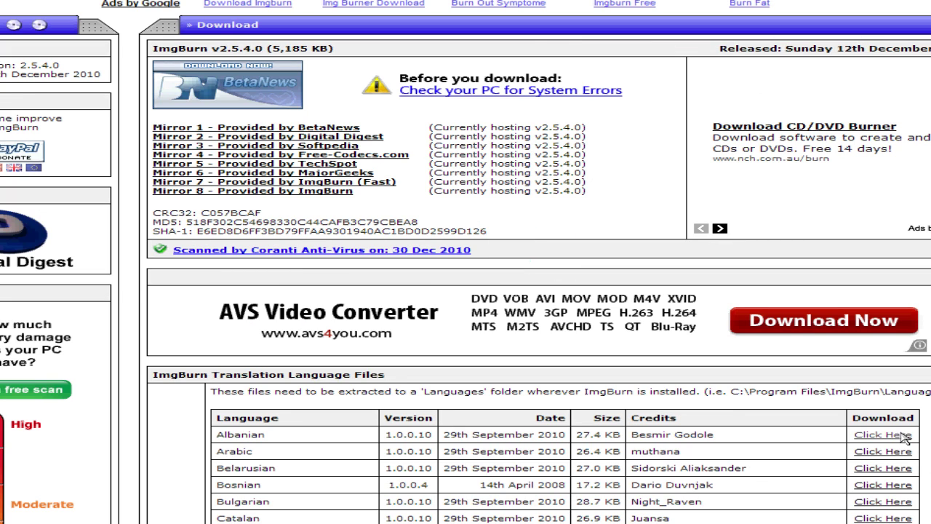
pyautogui.click(882, 434)
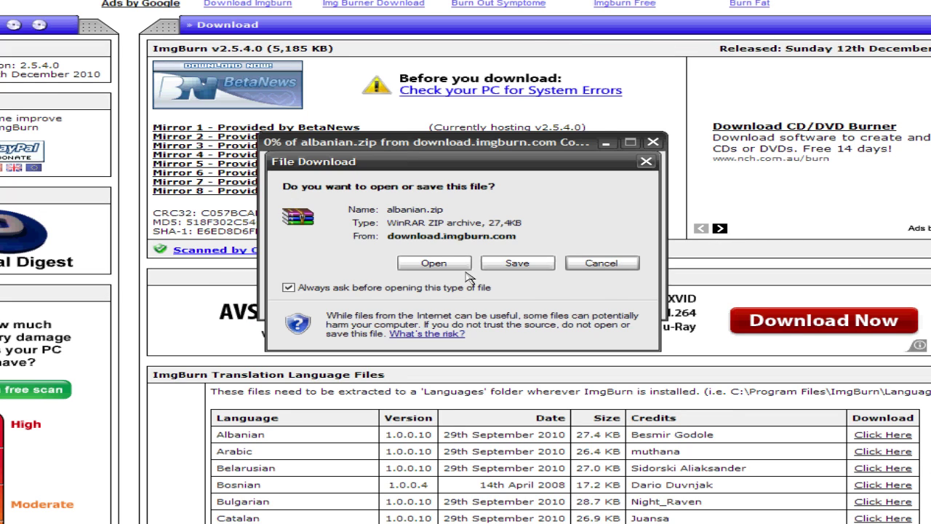
pyautogui.click(580, 264)
# Download SetupImgBurn_2.5.4.0.exe from the BetaNews Fileforum mirror and run it
pyautogui.click(276, 126)
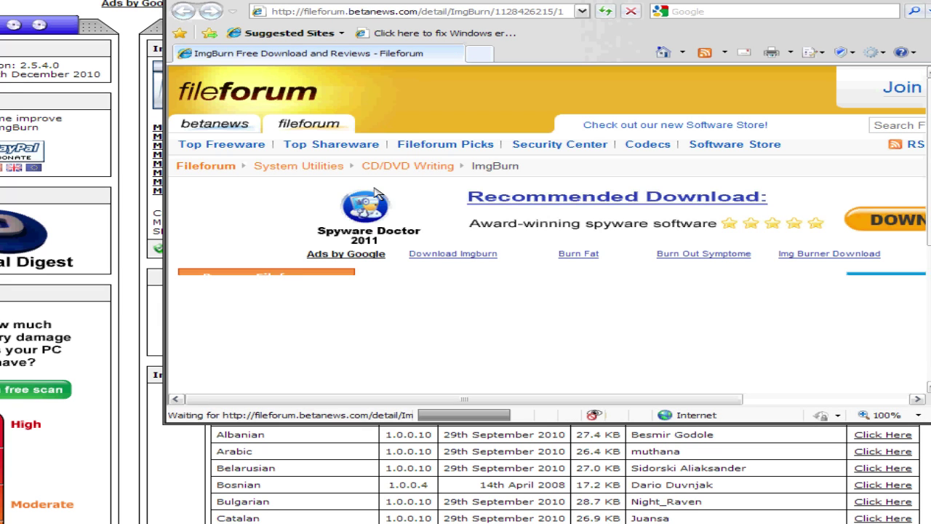
pyautogui.scroll(-2, 524, 274)
pyautogui.scroll(-10, 523, 275)
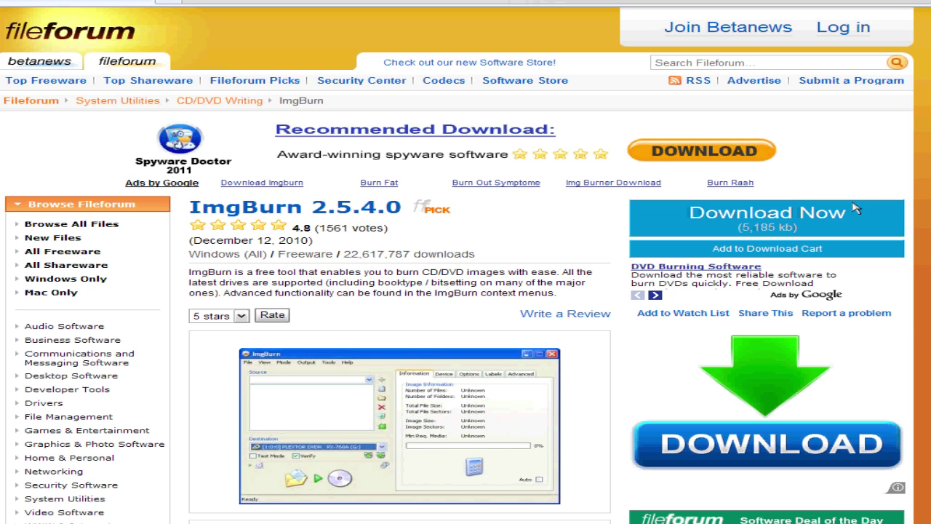
pyautogui.click(855, 211)
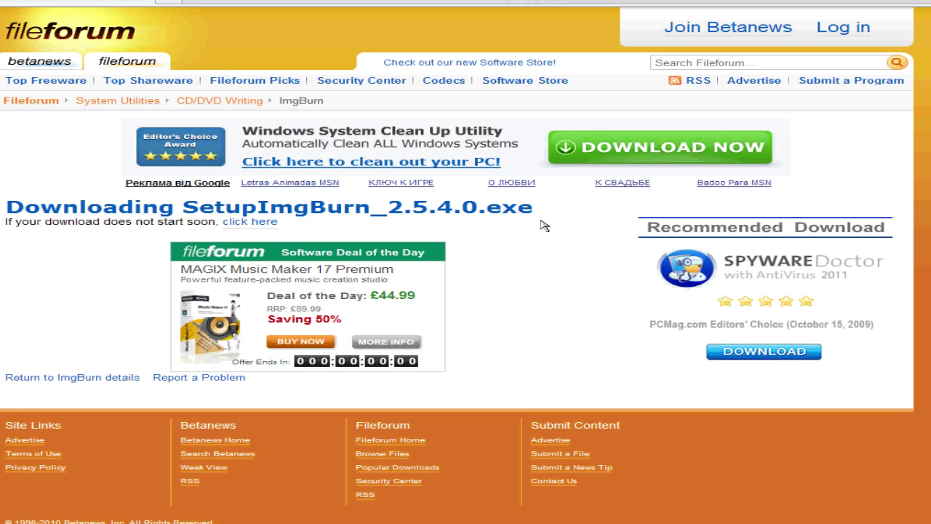
pyautogui.click(405, 268)
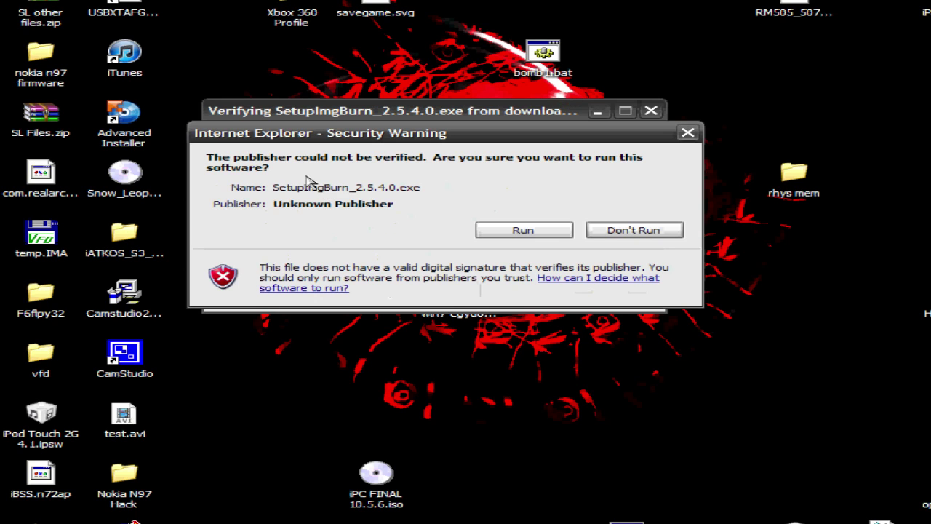
# Accept the licence, keeping Full components, C:\Program Files\ImgBurn and the default Start Menu folder
pyautogui.click(520, 230)
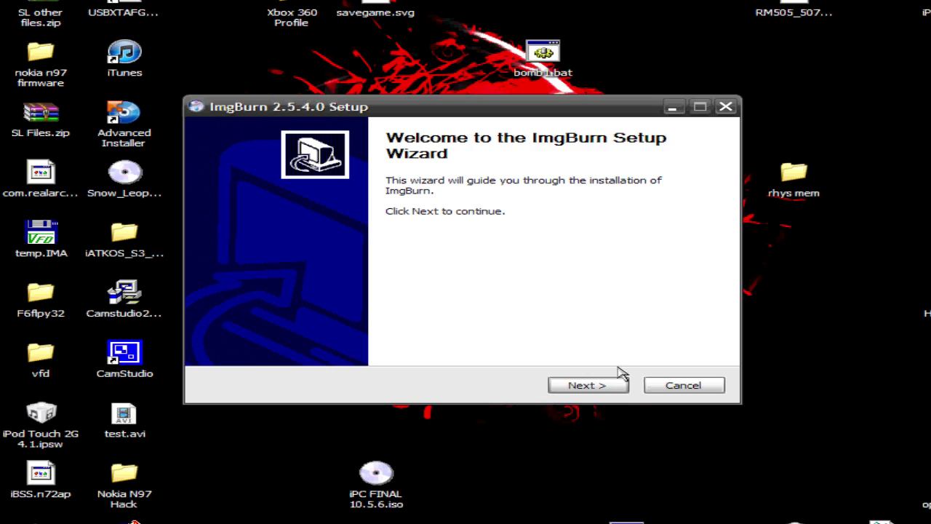
pyautogui.click(587, 384)
pyautogui.click(430, 352)
pyautogui.click(598, 385)
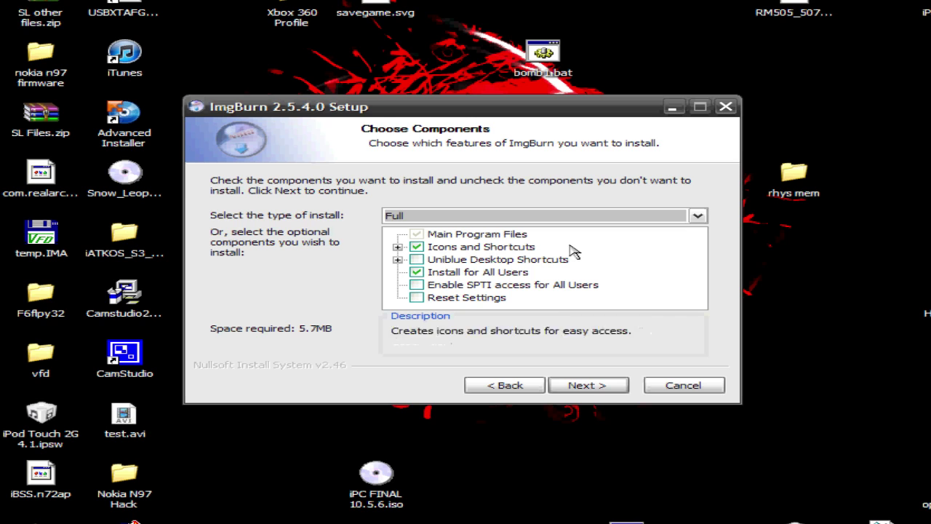
pyautogui.click(593, 390)
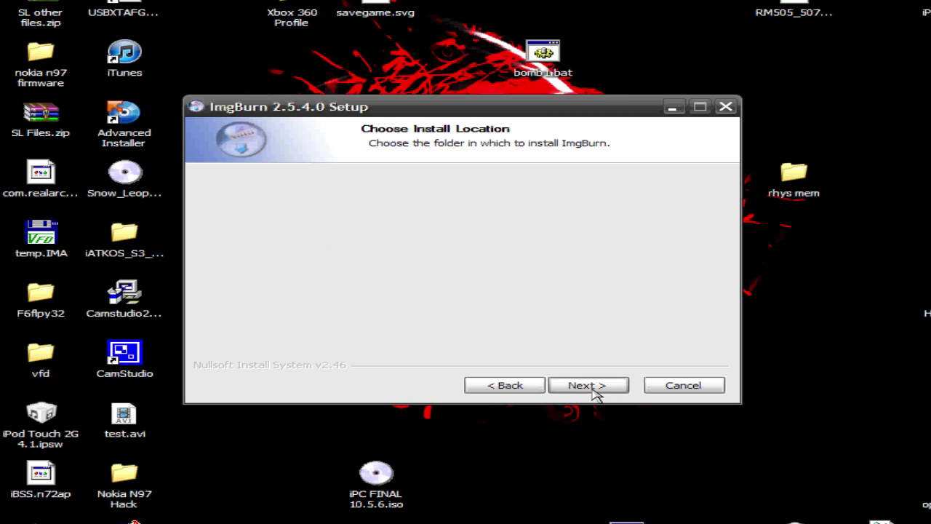
pyautogui.click(595, 389)
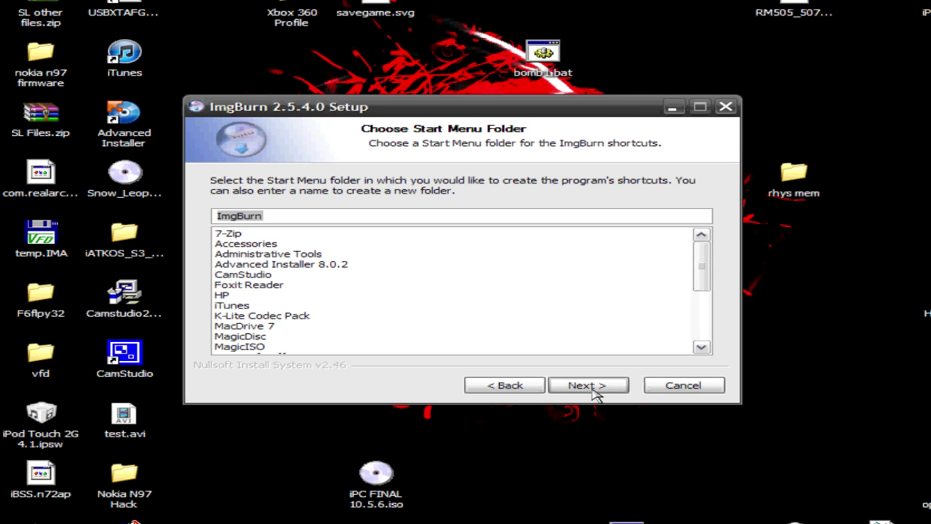
pyautogui.click(595, 389)
# Decline the Ask Toolbar, install, refuse periodic update checks, and show installation details
pyautogui.click(298, 284)
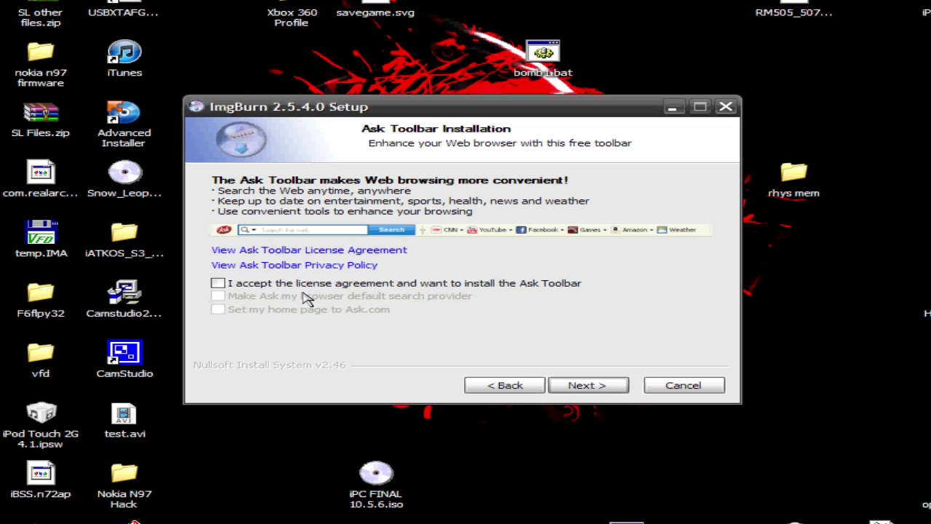
pyautogui.click(600, 386)
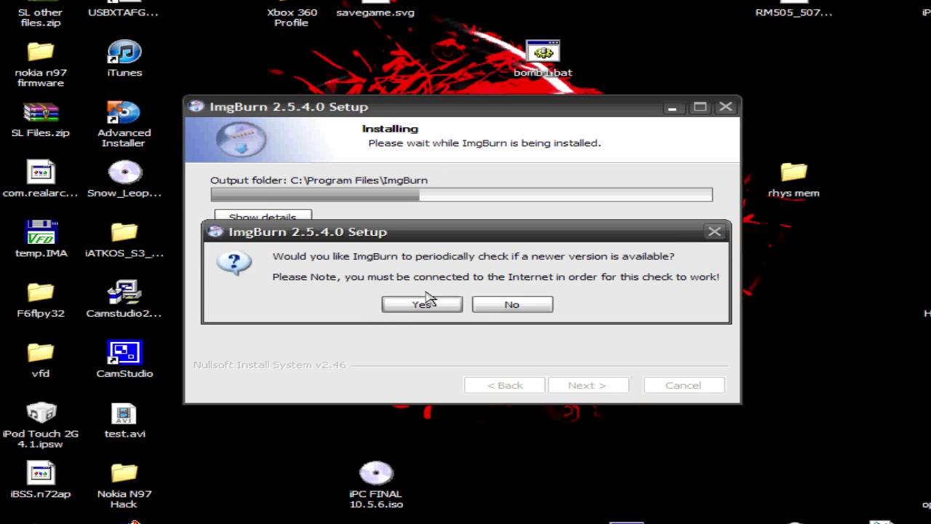
pyautogui.click(545, 307)
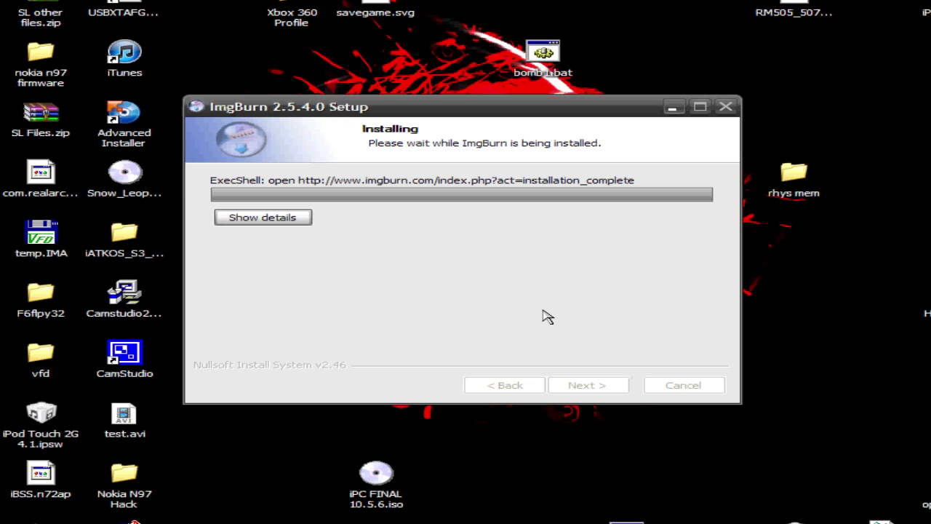
pyautogui.click(265, 223)
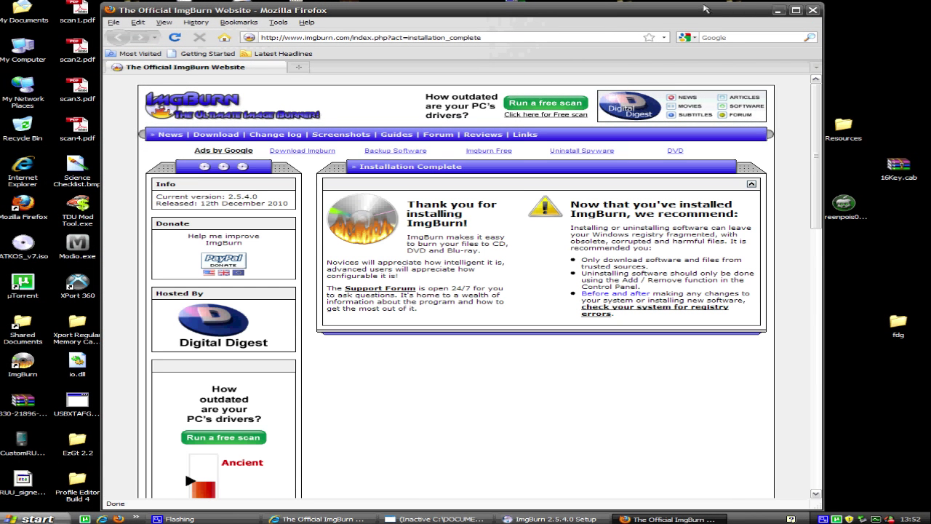
# Close the Firefox installation-complete page and finish setup with ImgBurn launched
pyautogui.click(812, 11)
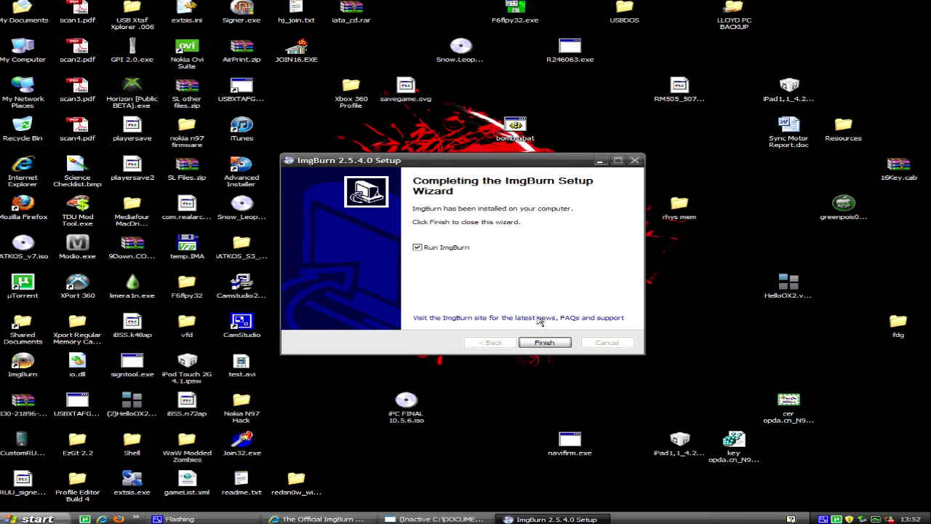
pyautogui.click(539, 347)
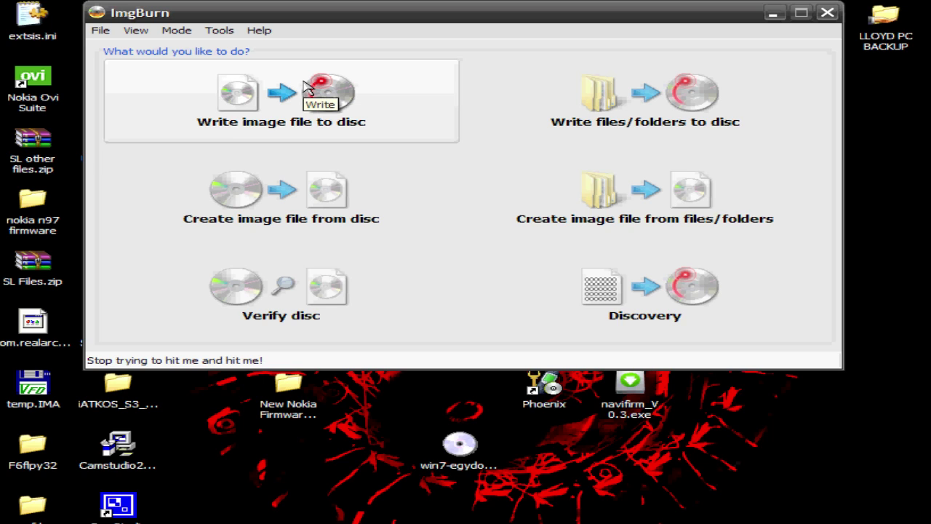
# Enter Write image file to disc mode and browse for a source, listing All Files
pyautogui.click(296, 93)
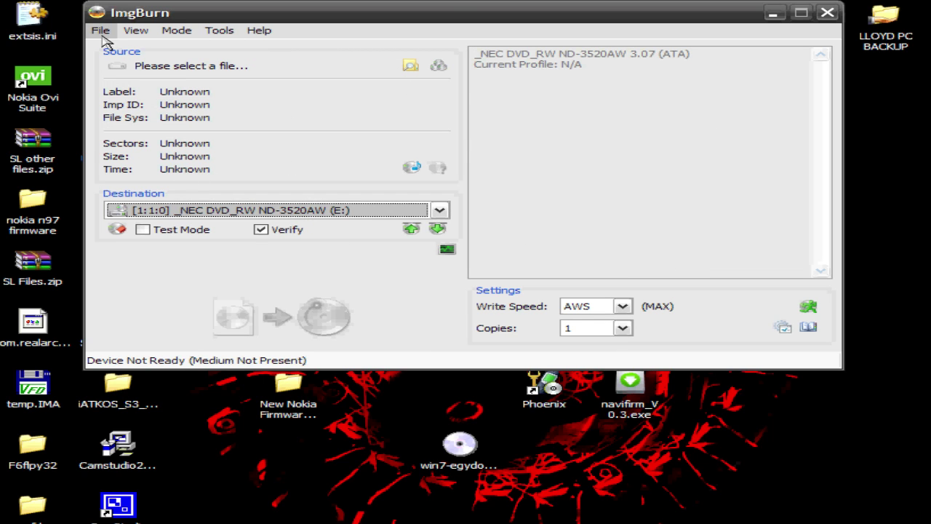
pyautogui.click(410, 66)
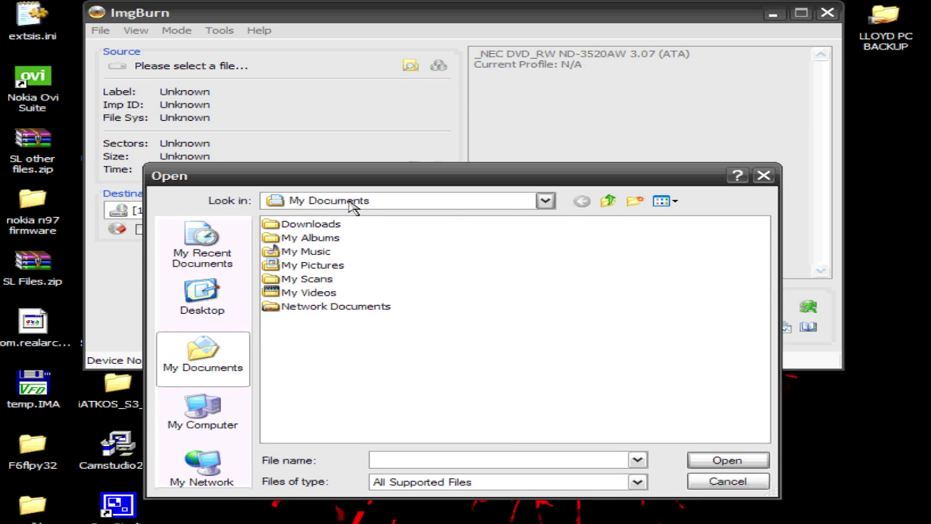
pyautogui.doubleClick(309, 227)
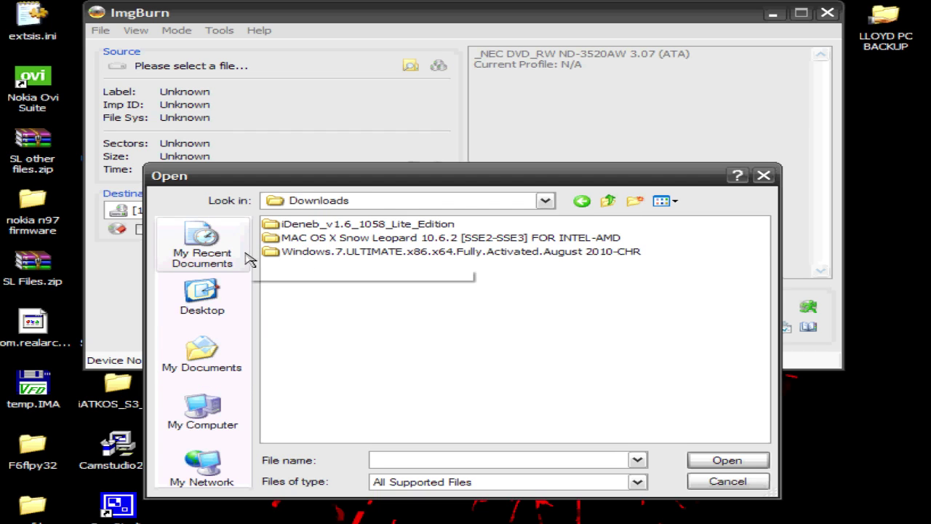
pyautogui.doubleClick(320, 251)
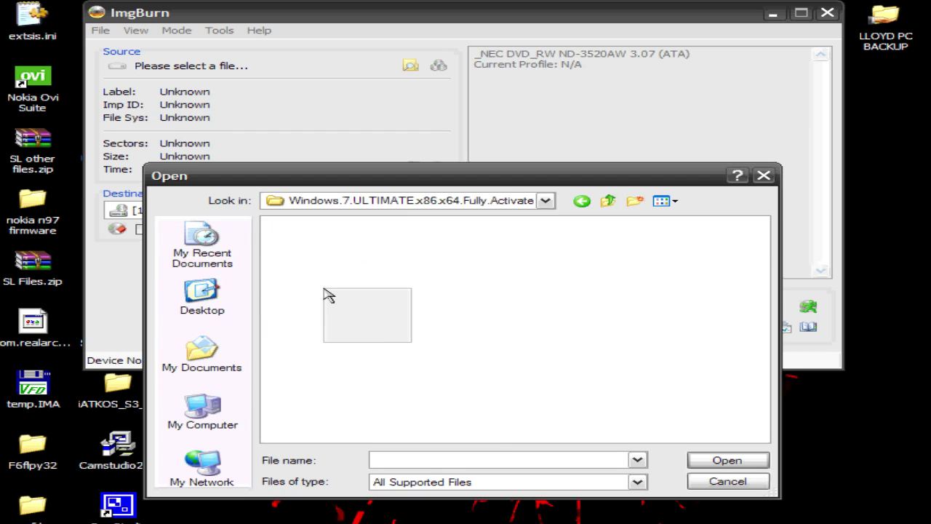
pyautogui.click(464, 483)
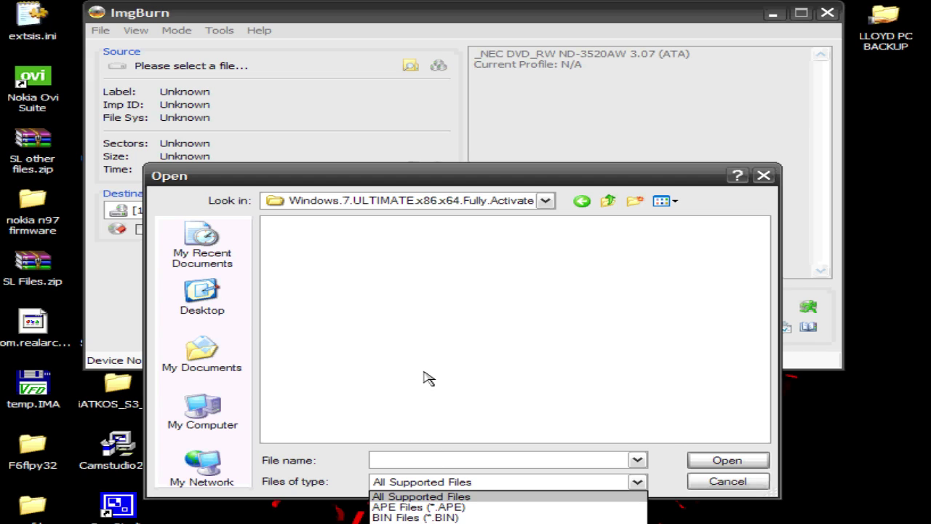
pyautogui.click(407, 523)
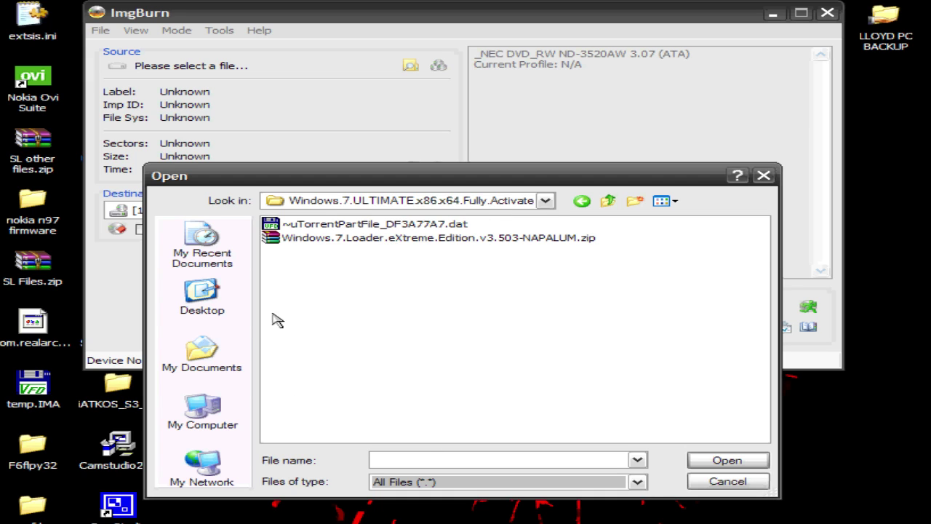
# Load win7-egydown.iso from the Desktop as the source image
pyautogui.click(180, 310)
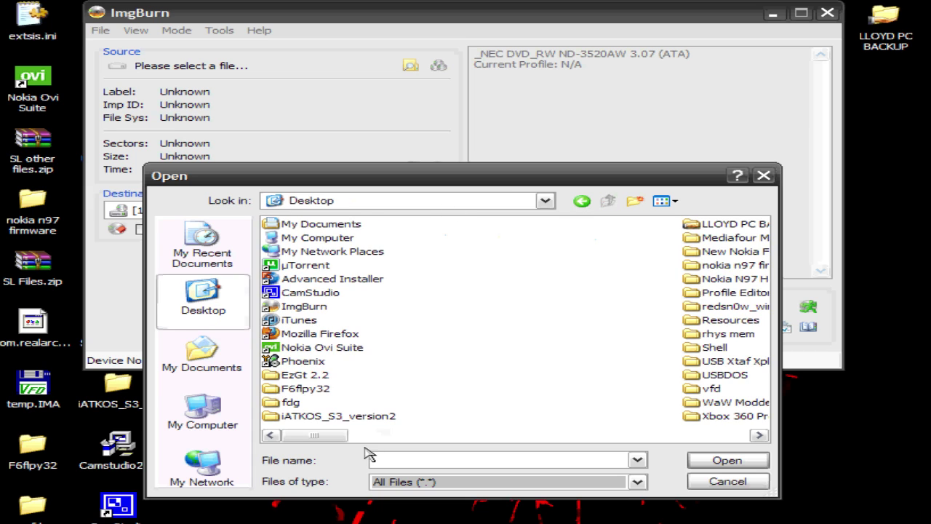
pyautogui.moveTo(327, 435); pyautogui.dragTo(728, 402)
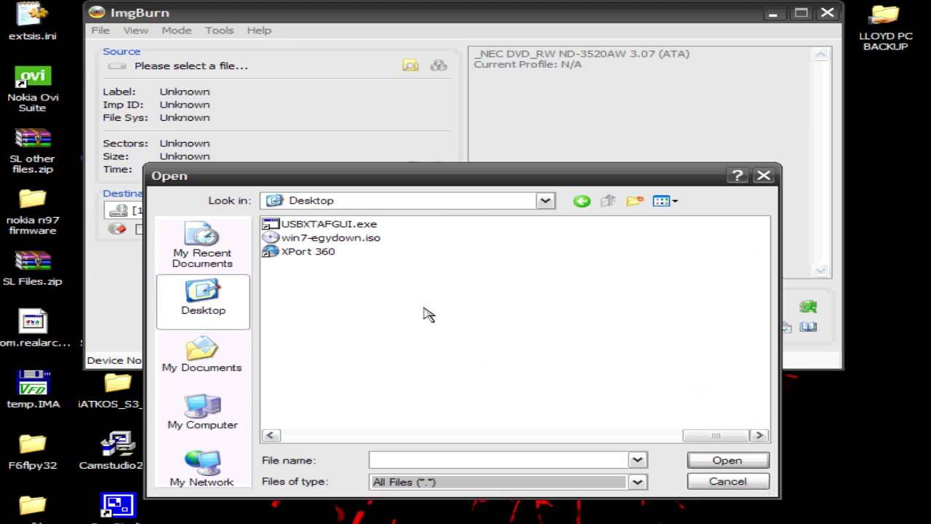
pyautogui.click(361, 241)
pyautogui.doubleClick(366, 248)
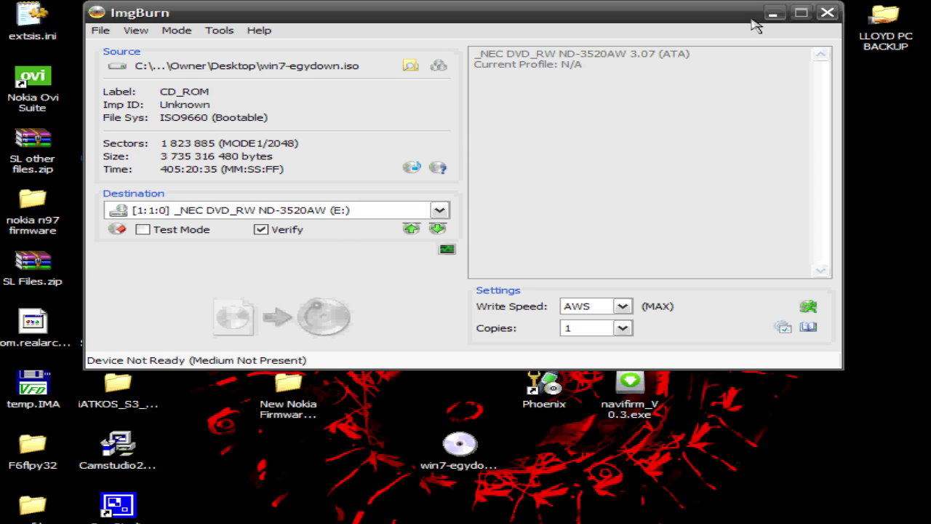
# Close ImgBurn, run setup.exe from DVD Drive (D:), and minimize the Explorer window
pyautogui.click(827, 13)
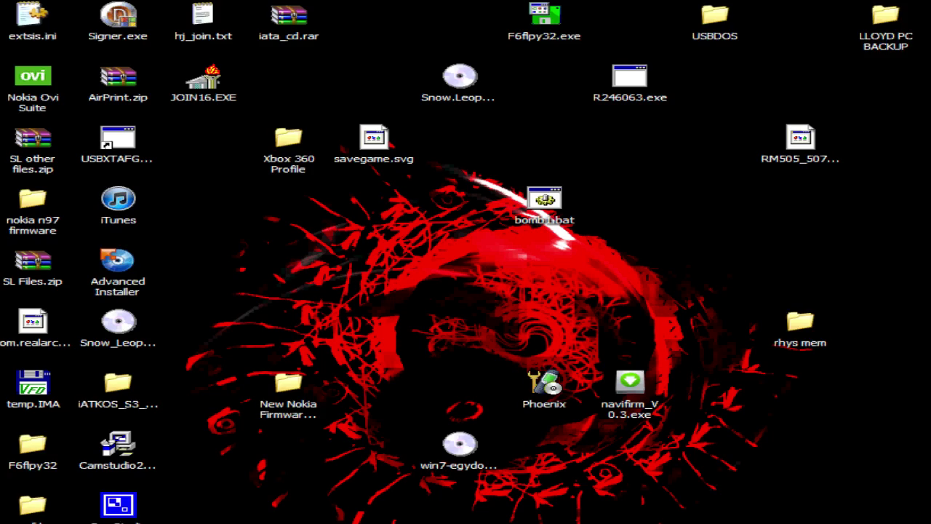
pyautogui.press('super')
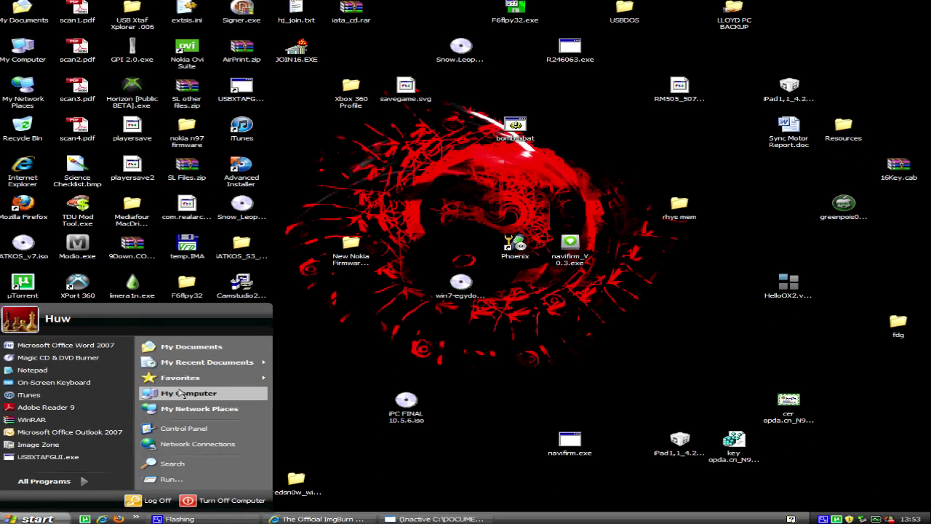
pyautogui.click(181, 394)
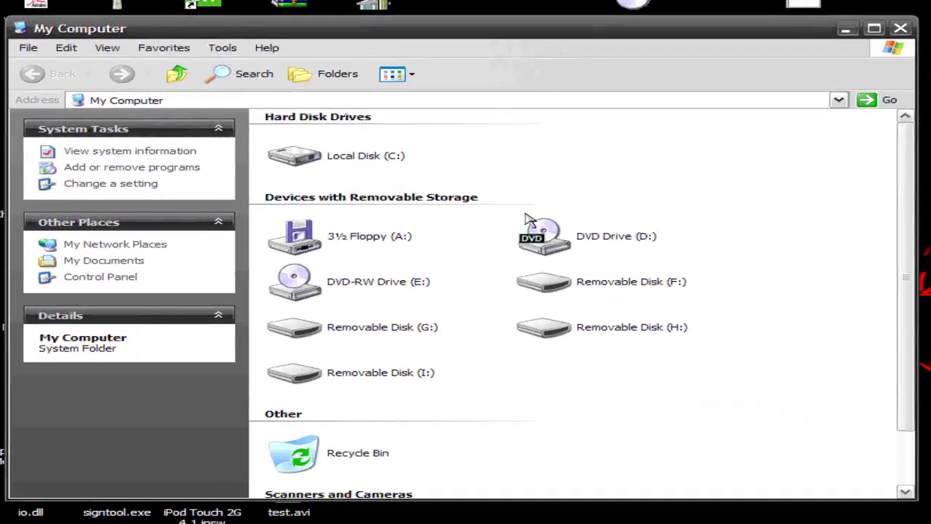
pyautogui.doubleClick(435, 199)
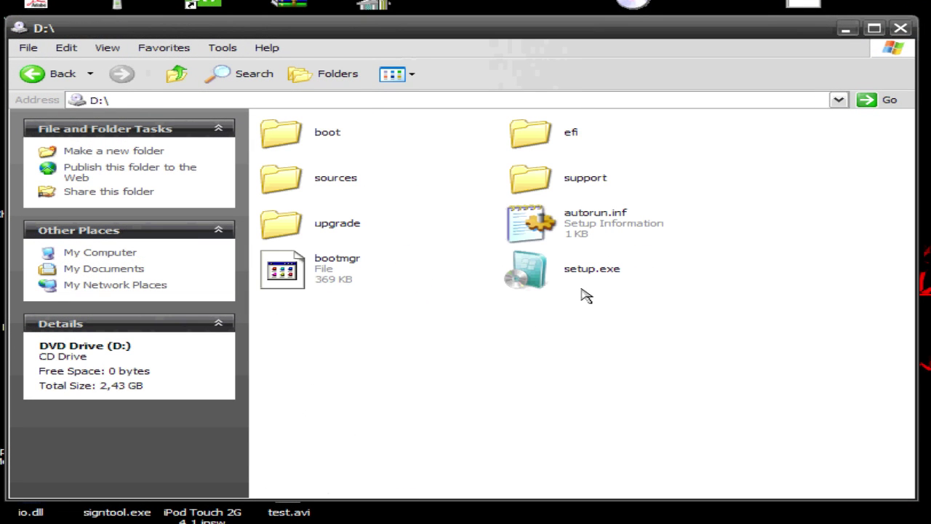
pyautogui.press('End')
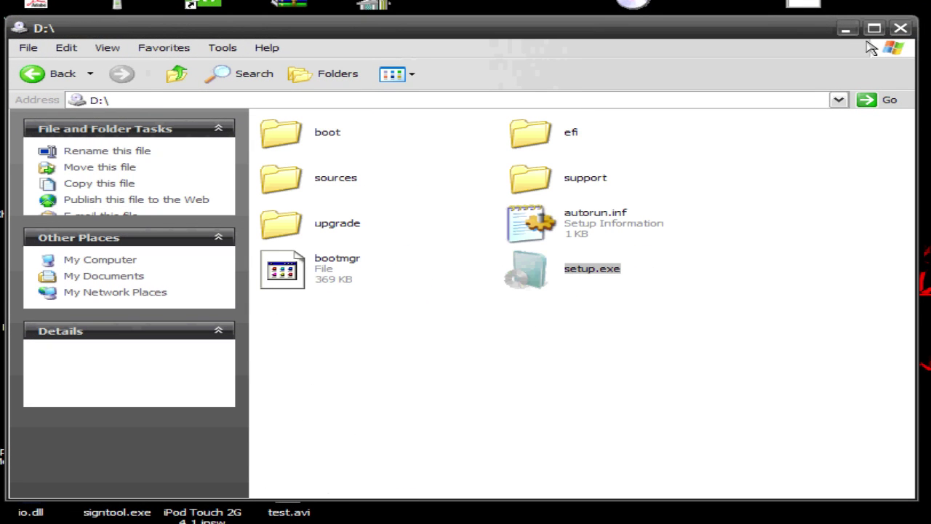
pyautogui.click(845, 29)
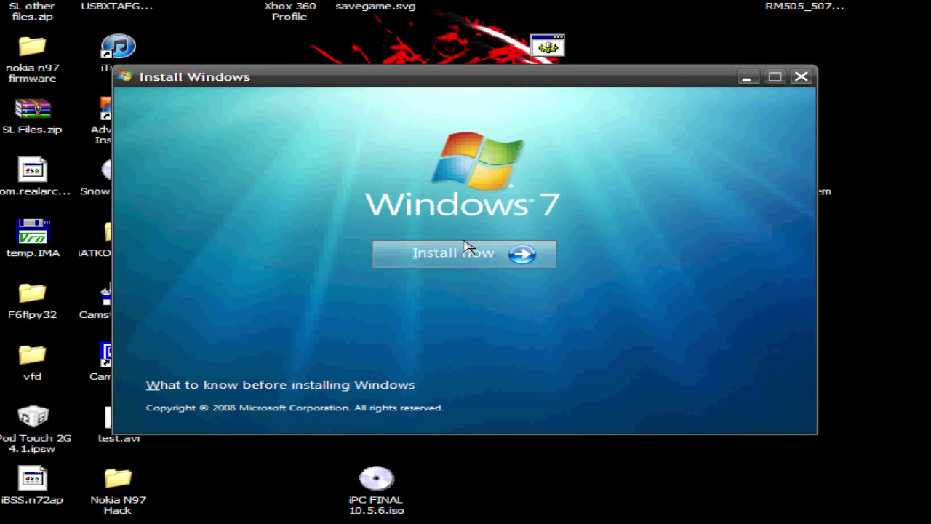
# Choose Install now in the Install Windows window
pyautogui.click(524, 255)
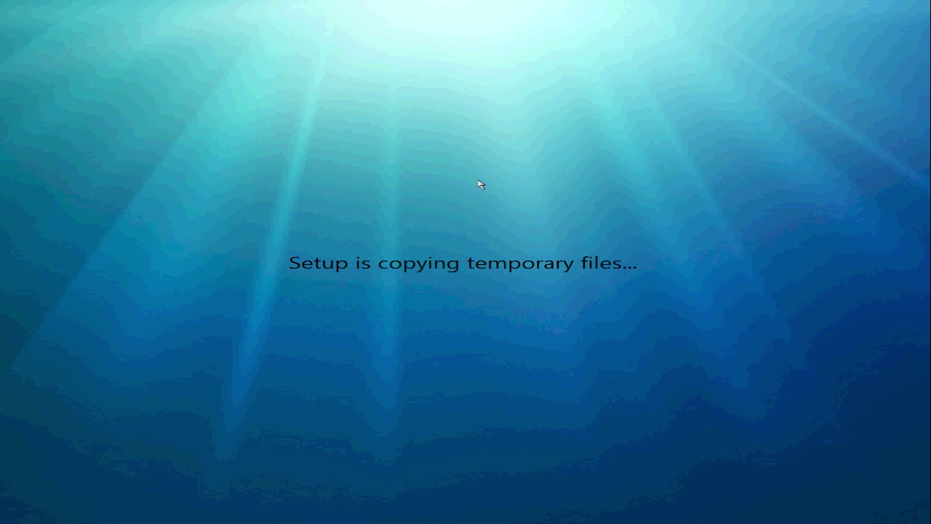
# End the SETUP.EXE process in Task Manager, confirm it, and close Task Manager
pyautogui.hotkey('ctrl', 'shift', 'Escape')
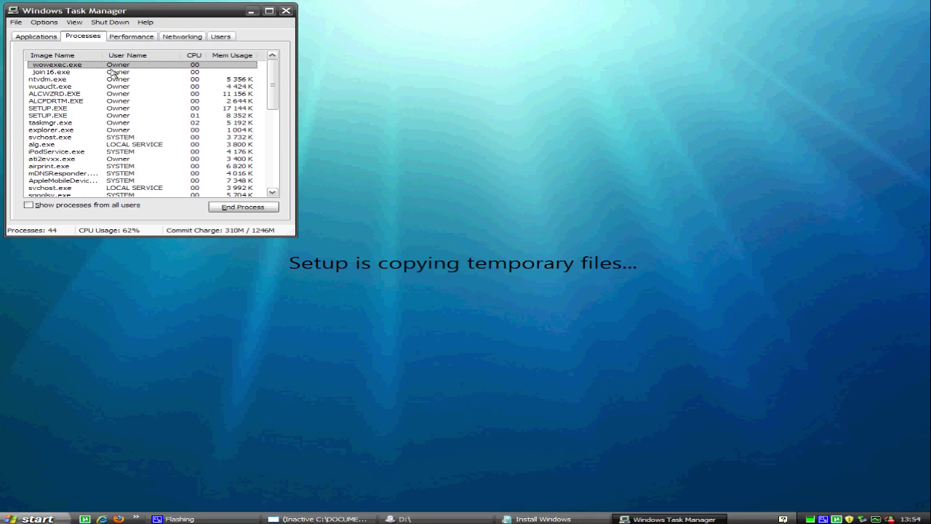
pyautogui.scroll(-5, 109, 131)
pyautogui.click(79, 165)
pyautogui.press('Delete')
pyautogui.press('Return')
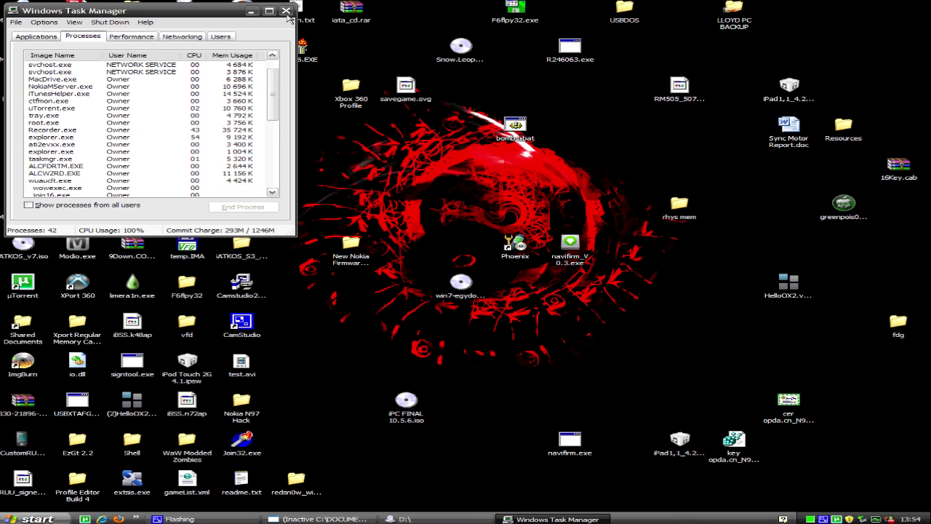
pyautogui.click(285, 11)
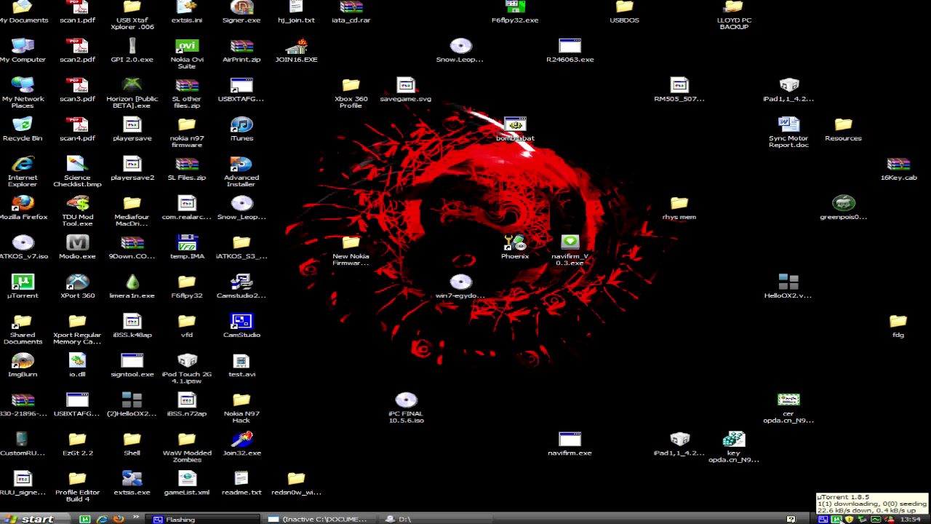
# Open µTorrent and select the Windows 7 torrent, which completes at 100% and Seeding
pyautogui.click(837, 518)
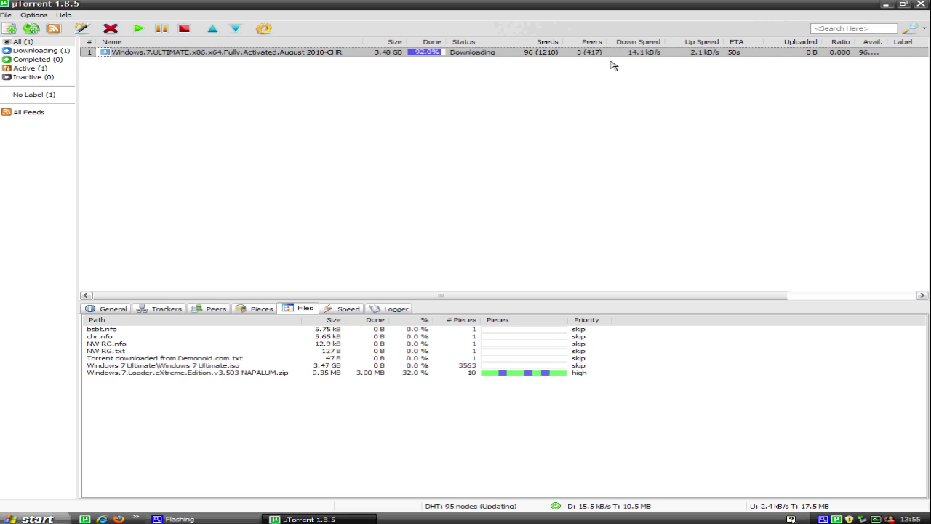
pyautogui.click(624, 115)
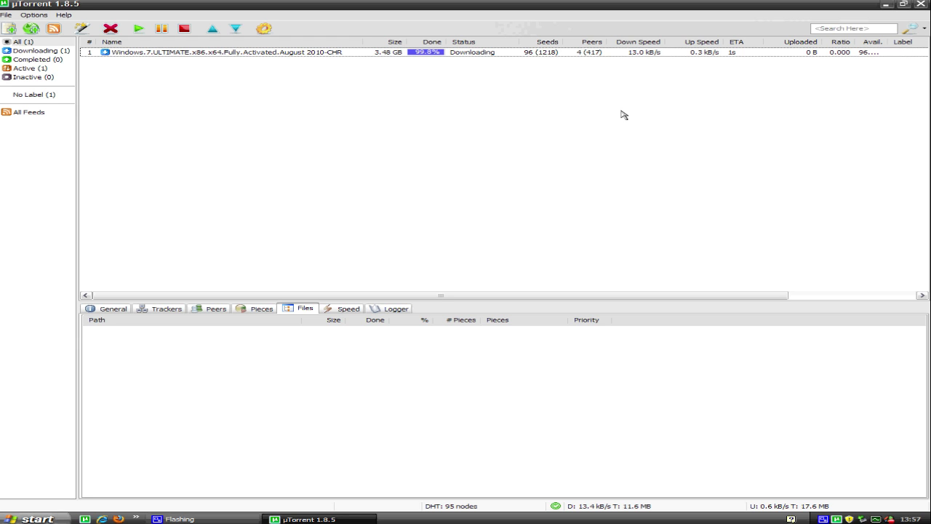
pyautogui.click(603, 53)
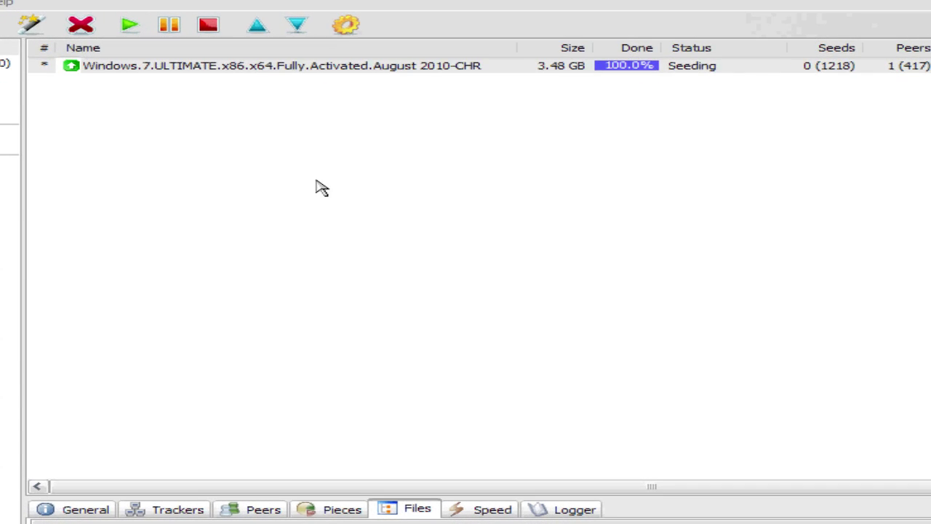
# Open the torrent's containing folder and open the Windows.7.Loader.eXtreme.Edition.v3.503-NAPALUM.zip in WinRAR
pyautogui.click(113, 70)
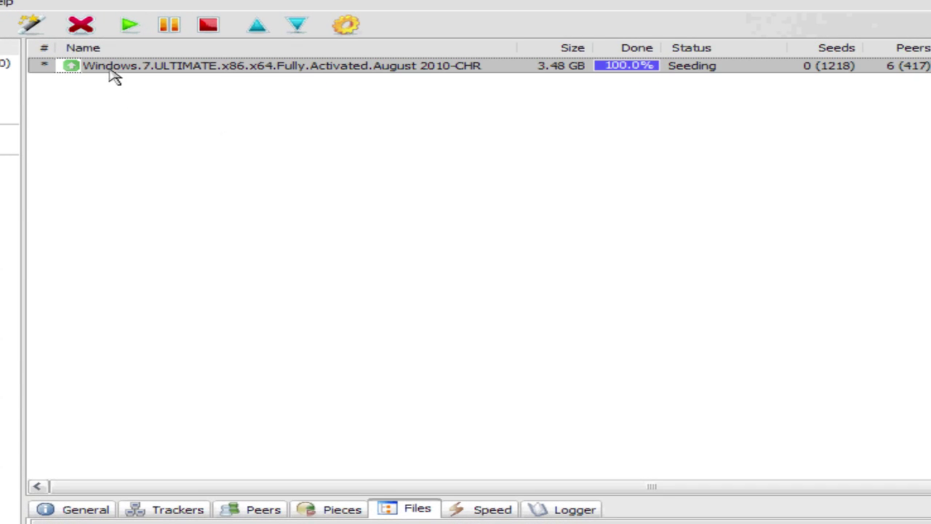
pyautogui.rightClick(114, 71)
pyautogui.click(245, 102)
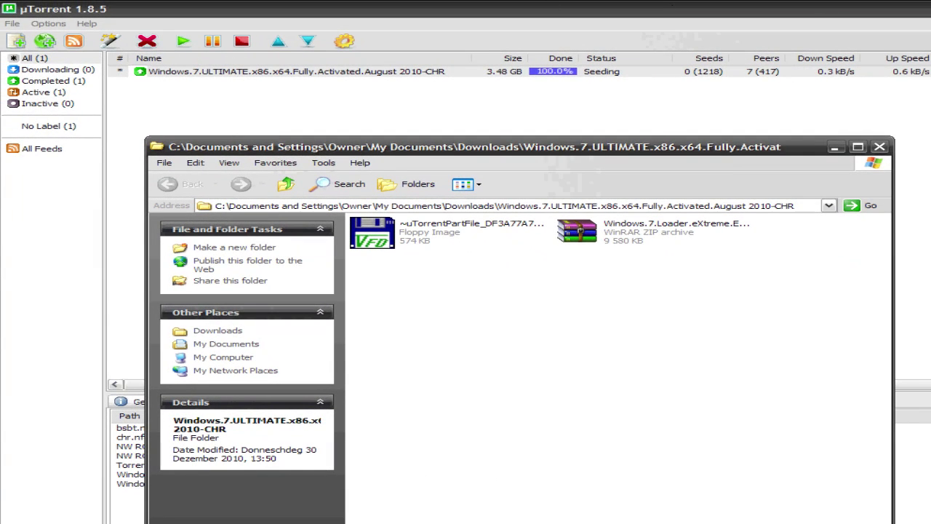
pyautogui.click(248, 104)
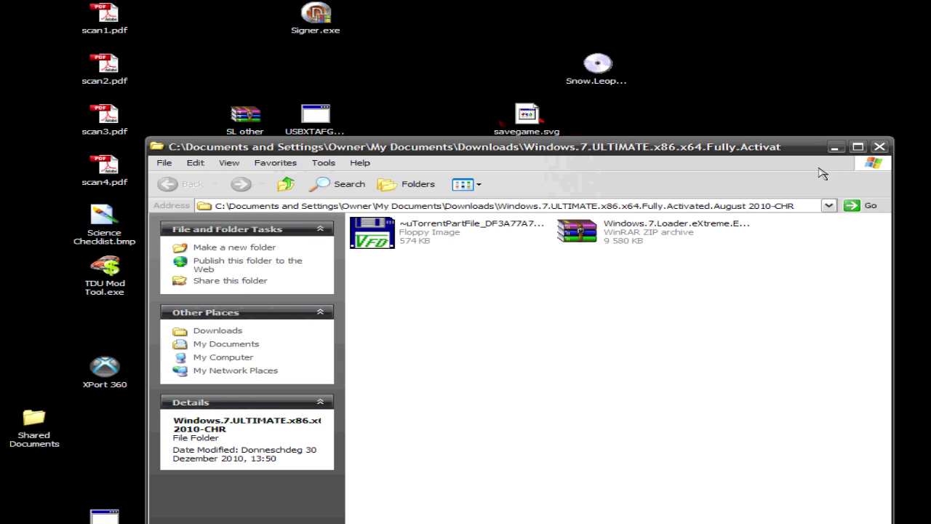
pyautogui.click(640, 239)
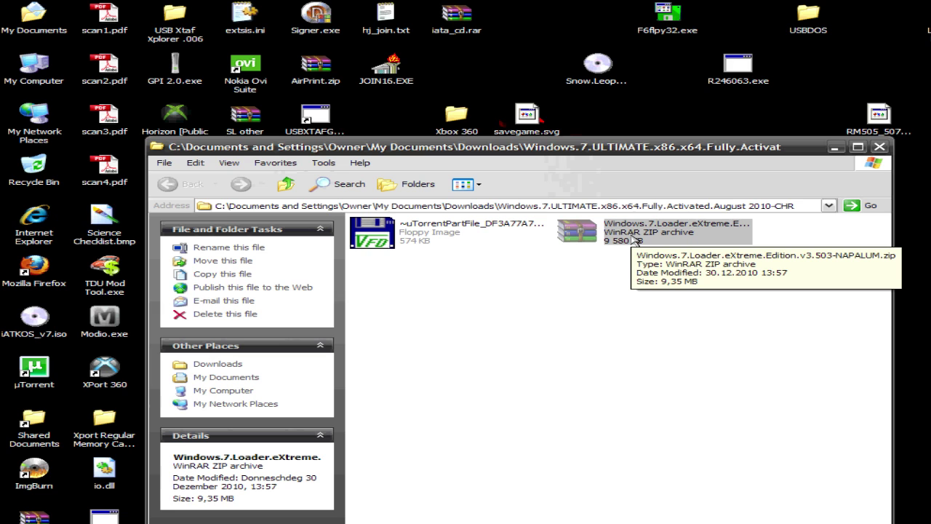
pyautogui.doubleClick(635, 240)
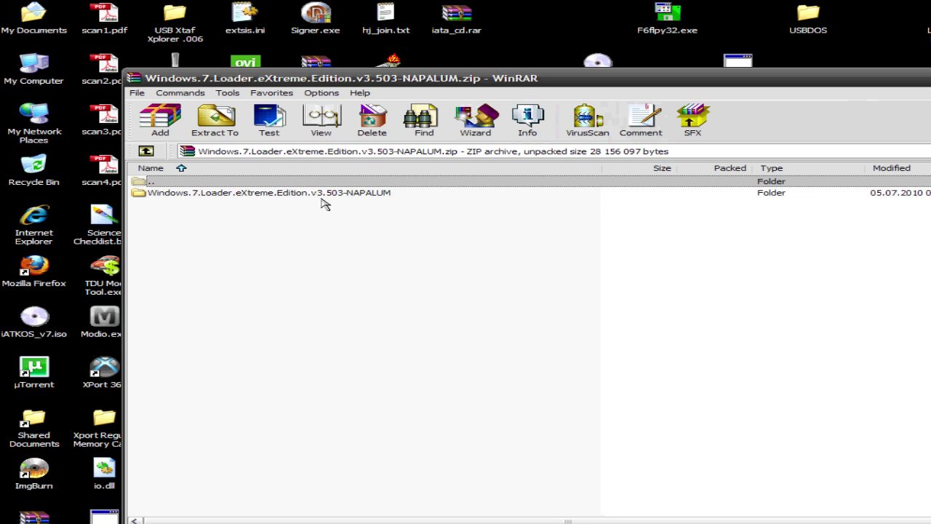
# Extract all four NAPALUM folder items to the Desktop, then close WinRAR and the download folder
pyautogui.doubleClick(265, 194)
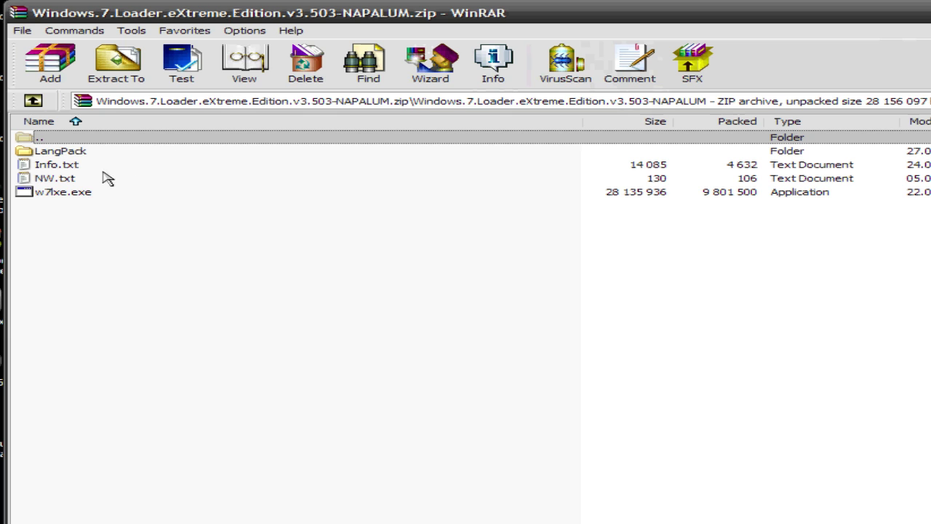
pyautogui.moveTo(91, 209); pyautogui.dragTo(92, 156)
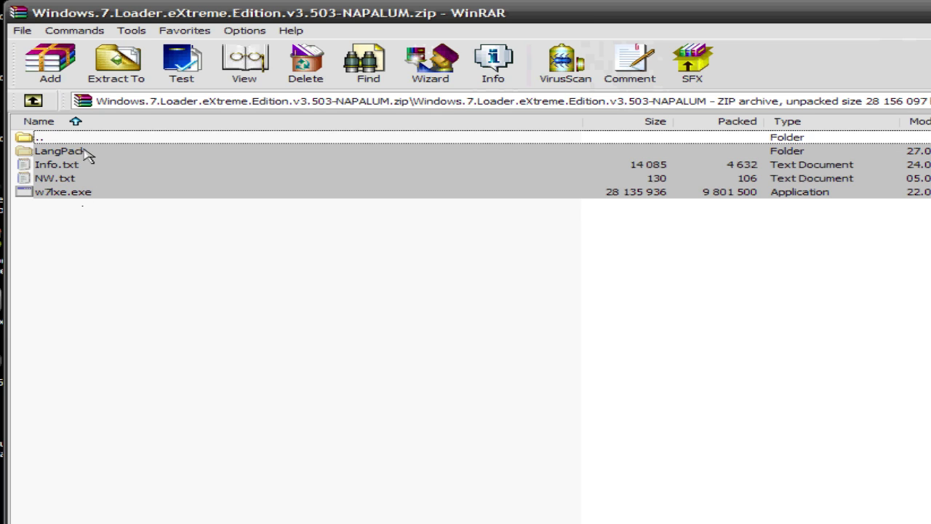
pyautogui.click(122, 76)
pyautogui.click(580, 203)
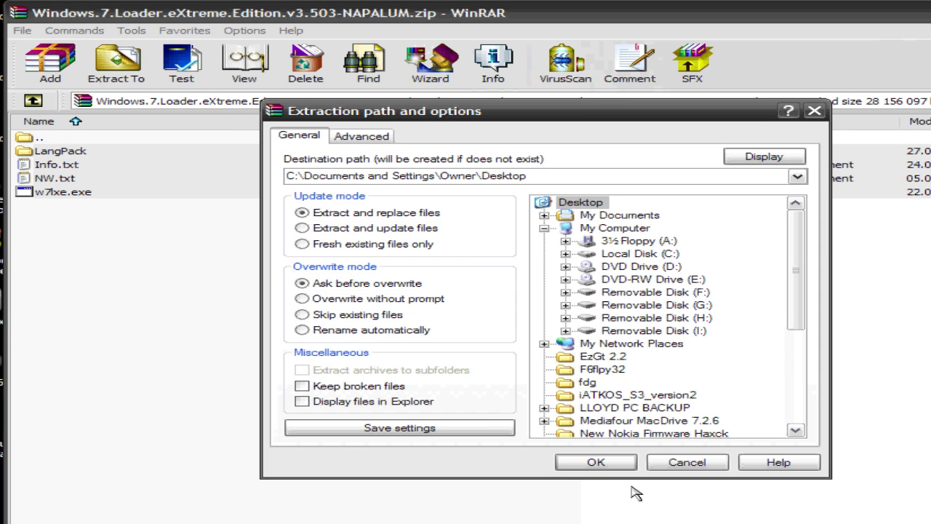
pyautogui.click(600, 466)
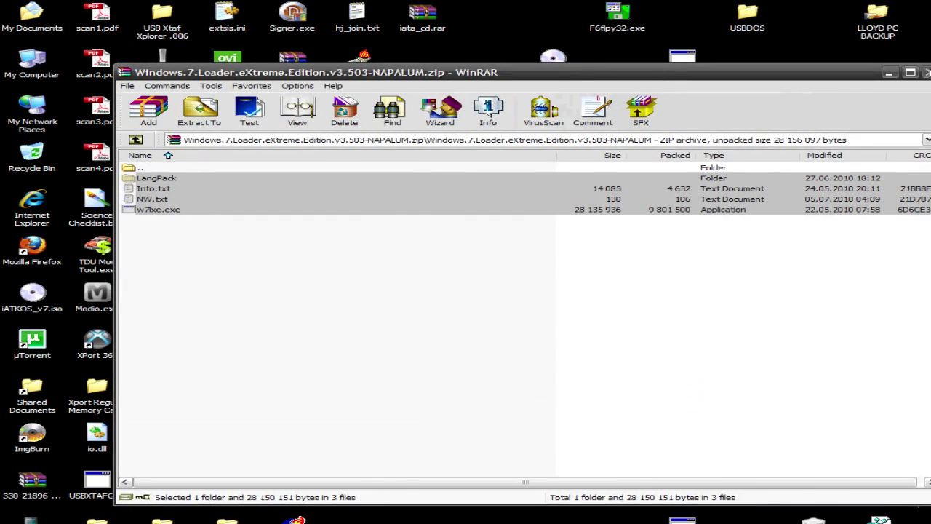
pyautogui.click(889, 47)
pyautogui.click(814, 136)
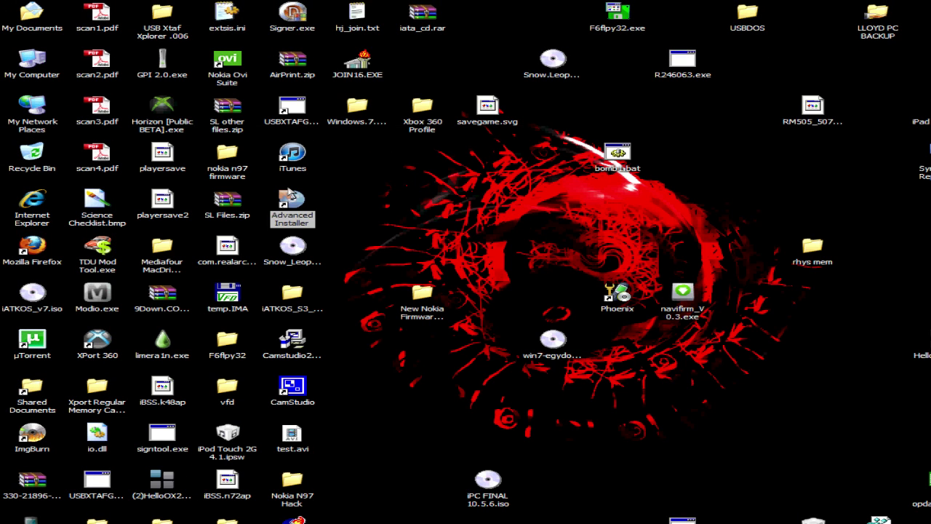
# Open the extracted loader folder and read Info.txt and NW.txt in Notepad
pyautogui.doubleClick(336, 105)
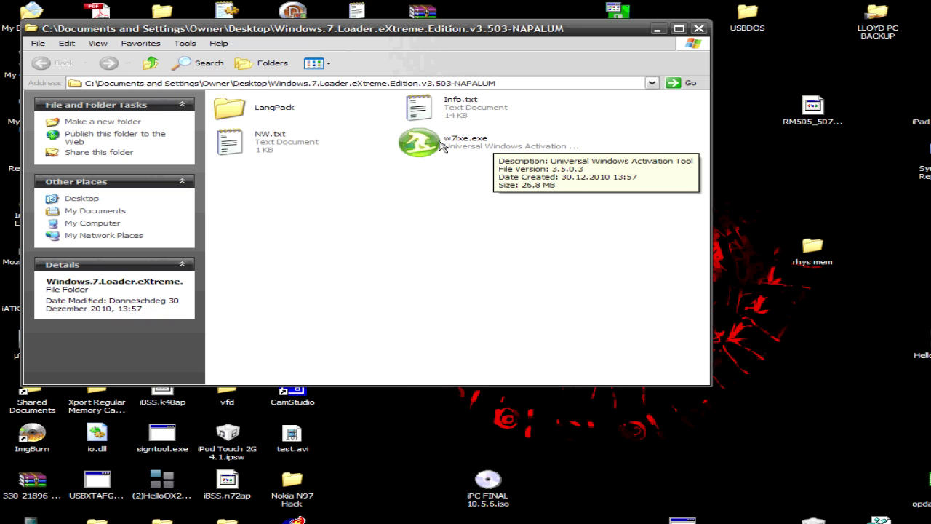
pyautogui.doubleClick(422, 108)
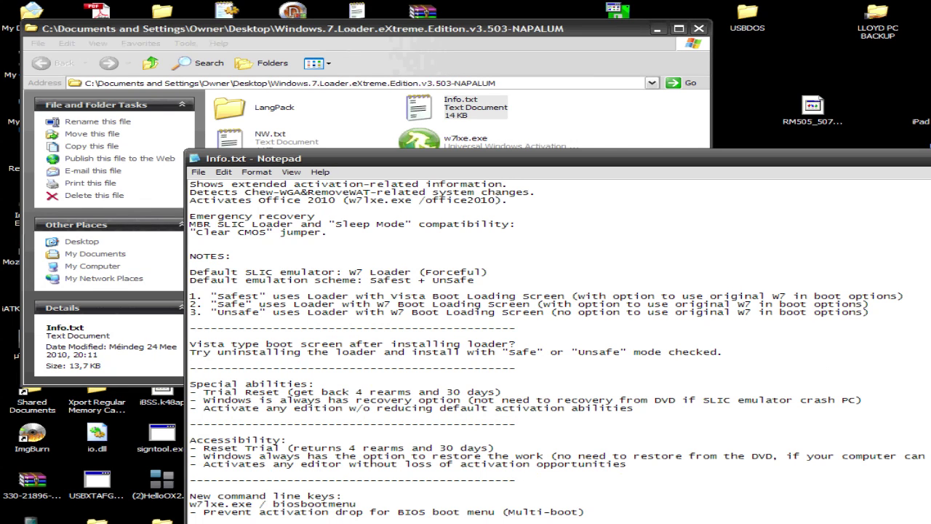
pyautogui.hotkey('alt', 'F4')
pyautogui.doubleClick(252, 145)
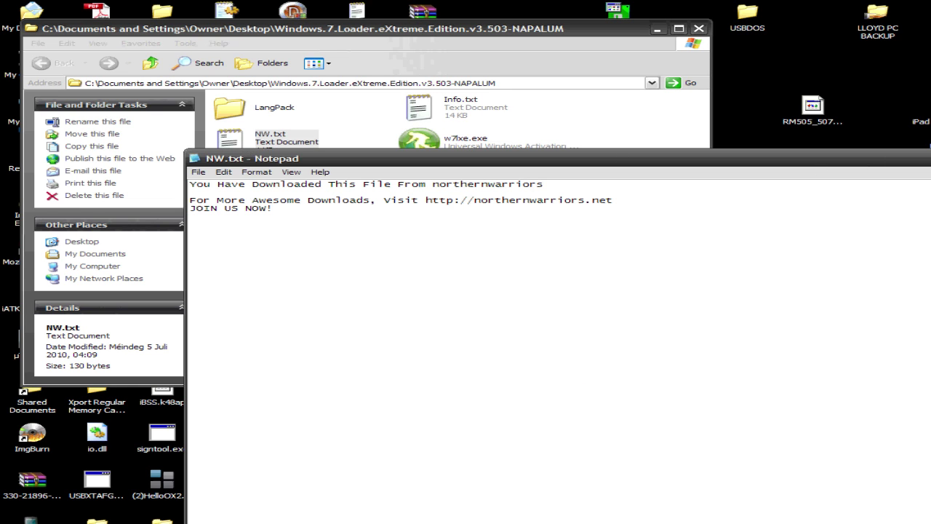
pyautogui.hotkey('alt', 'F4')
# Browse the LangPack folder, return to the loader folder, and select w7lxe.exe
pyautogui.doubleClick(256, 109)
pyautogui.click(153, 64)
pyautogui.click(522, 148)
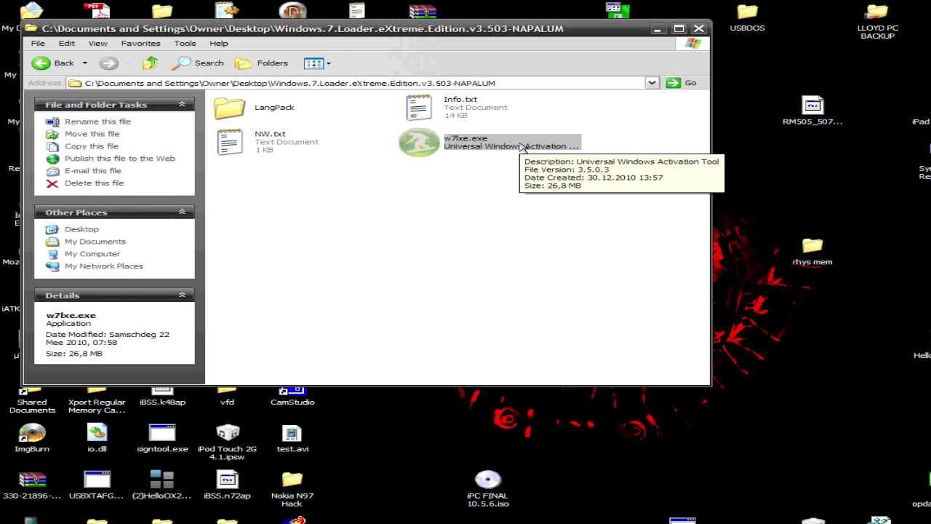